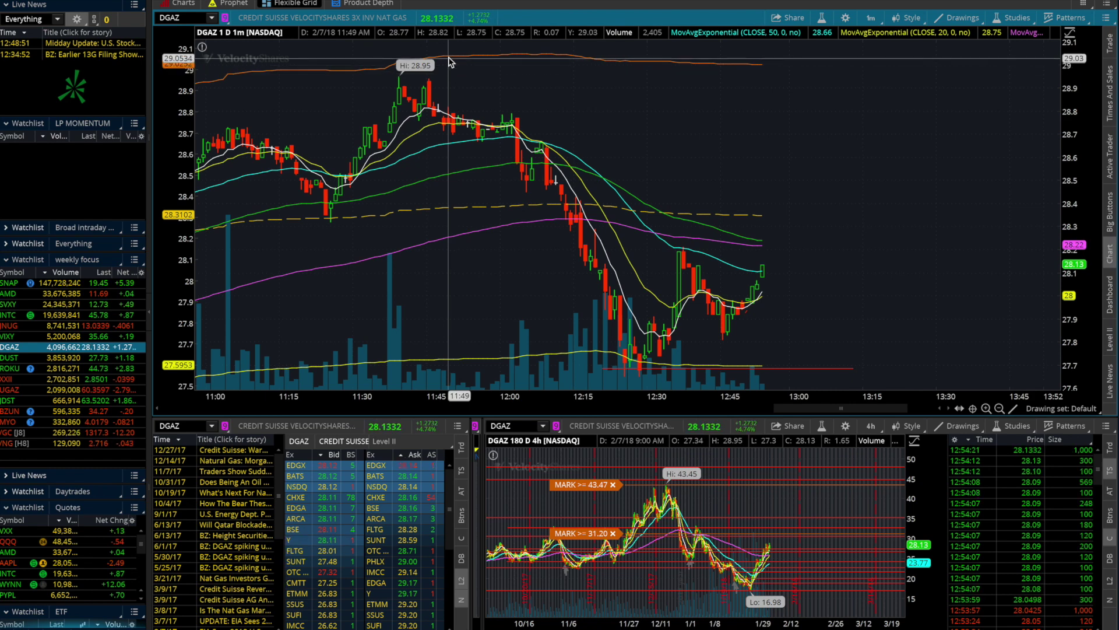
Step: Show DGAZ as a standalone 1-minute chart with the RSI study, extended back to the previous trading day
left_click(192, 6)
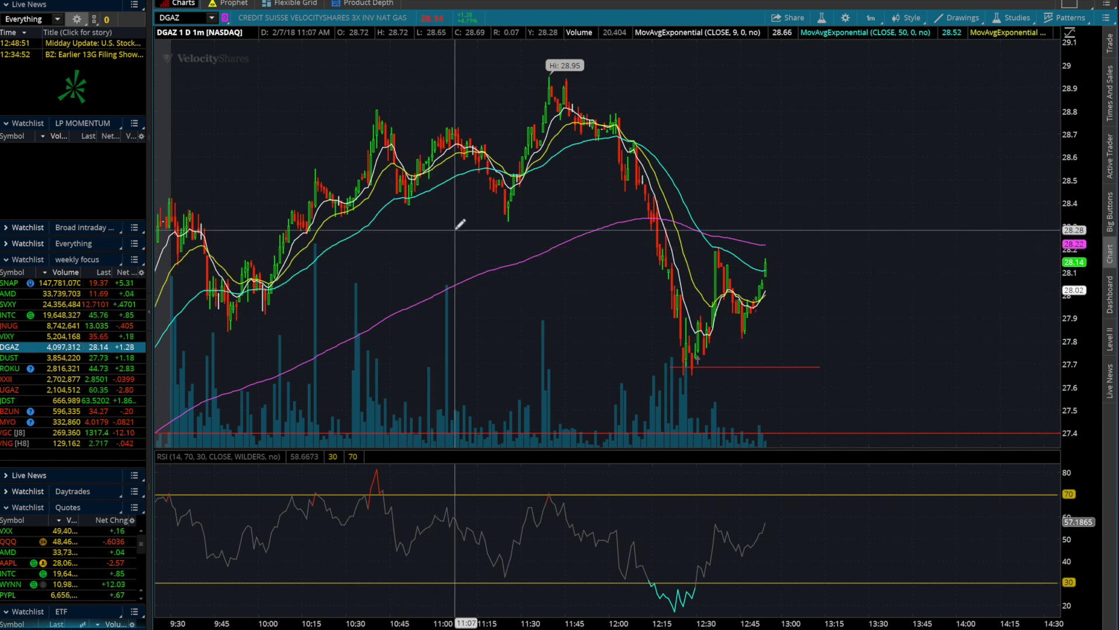
scroll(524, 310, "down", 3)
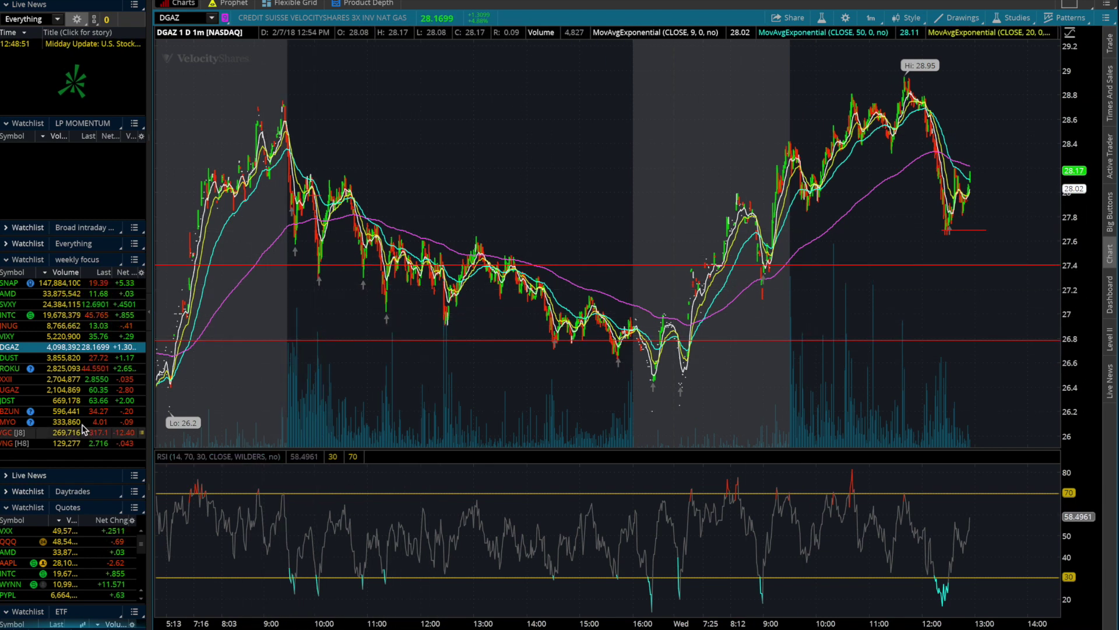
Step: Review the 1-minute charts of UGAZ and natural gas futures (/NG) from the weekly focus watchlist
left_click(72, 391)
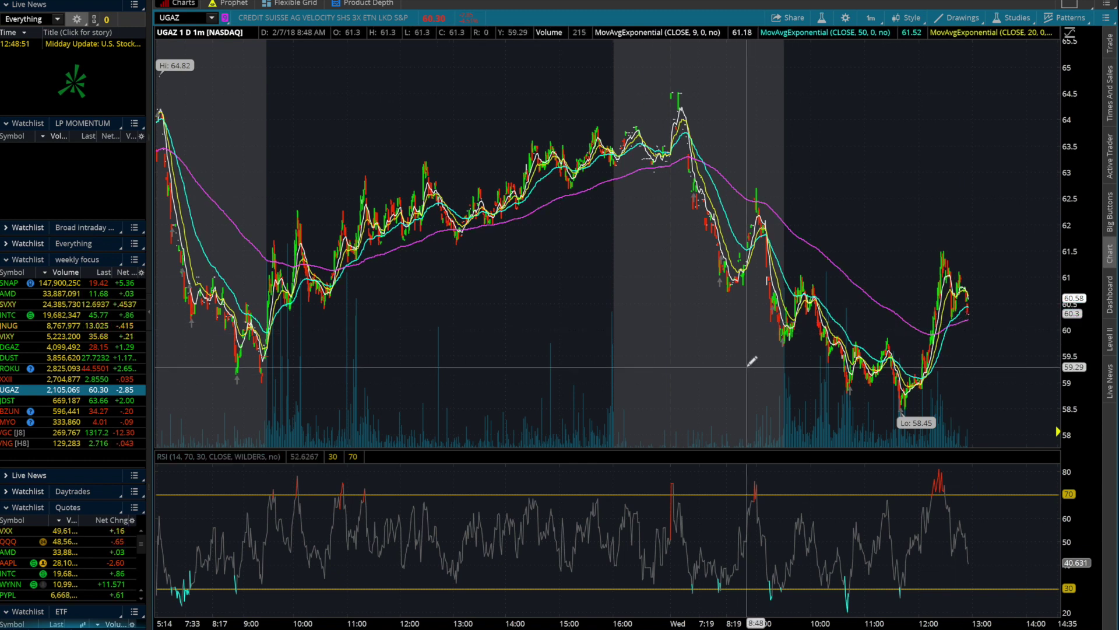
left_click(43, 444)
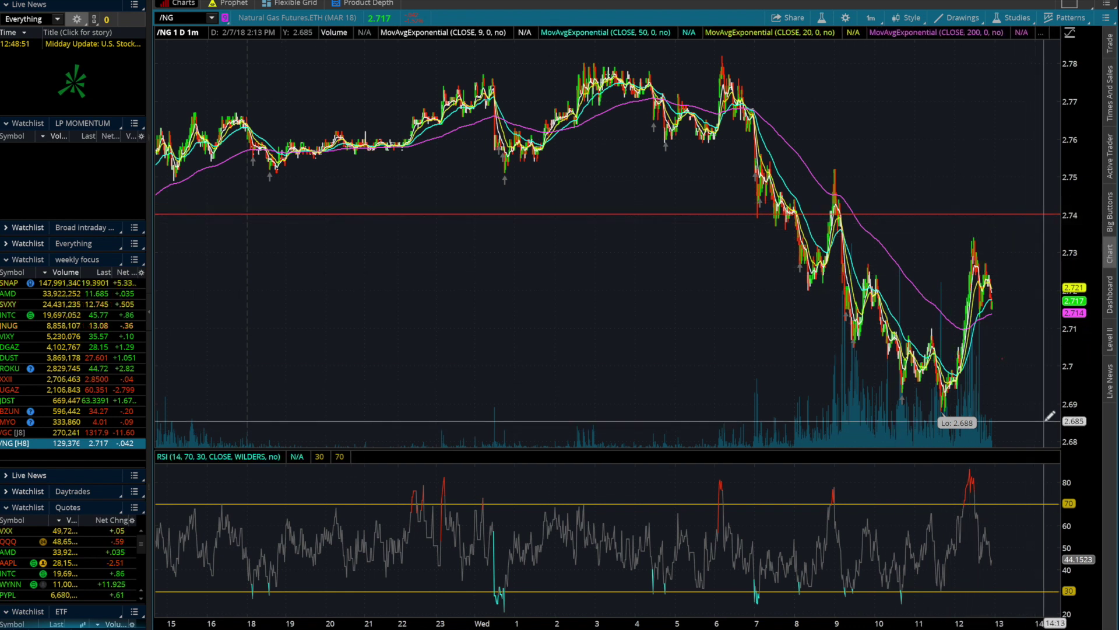
mouse_move(1049, 415)
left_mouse_down()
mouse_move(1003, 350)
mouse_move(863, 245)
mouse_move(869, 237)
left_mouse_up()
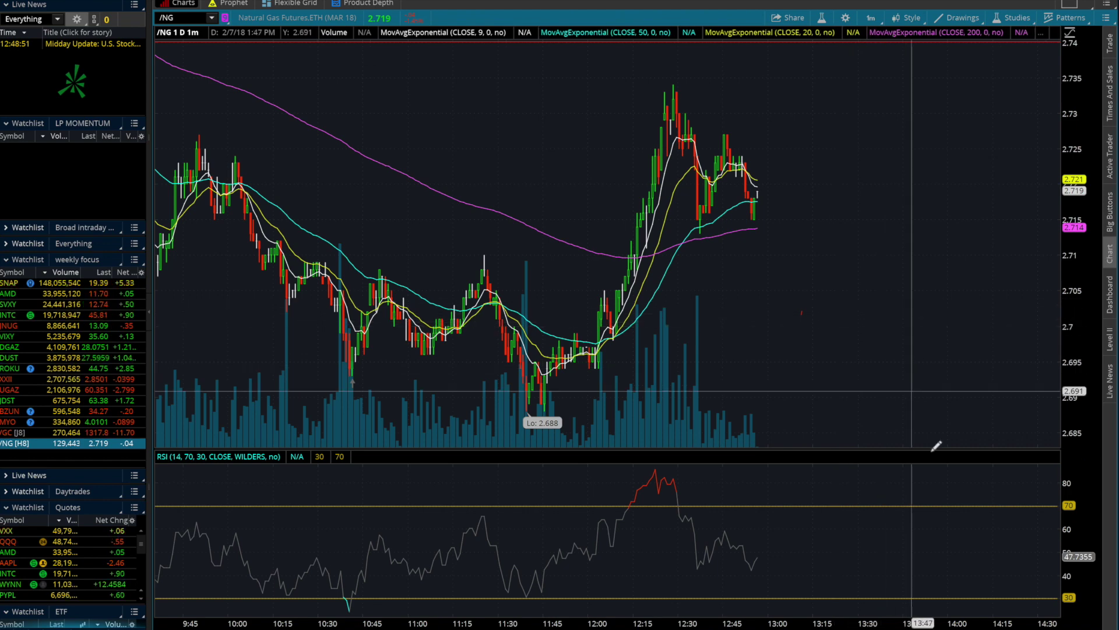
scroll(1001, 624, "down", 5)
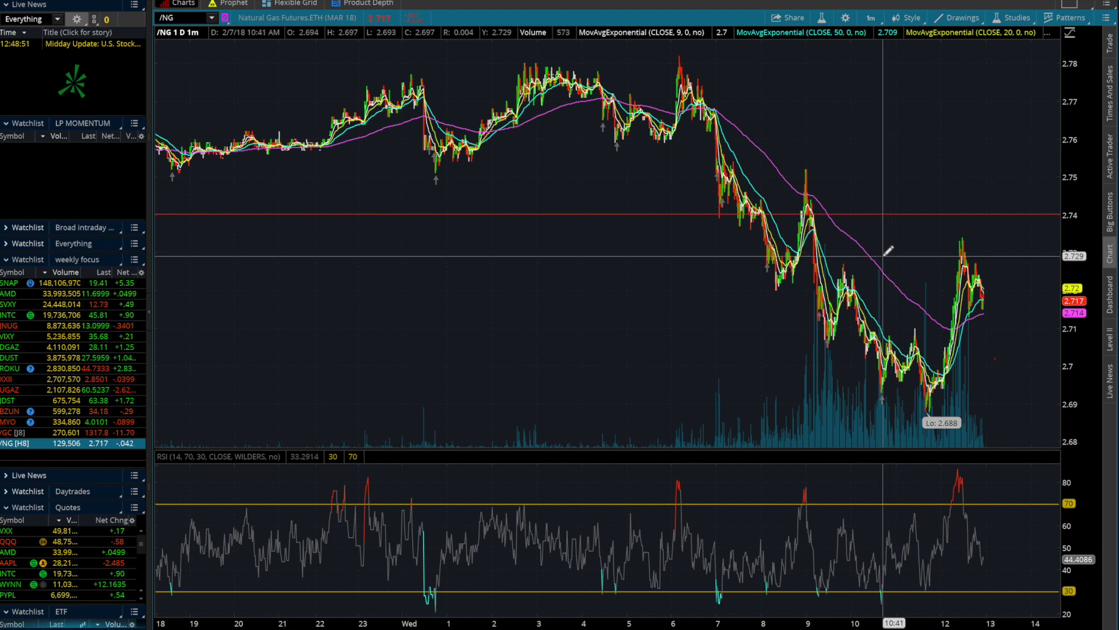
Step: Chart DGAZ from the weekly focus watchlist on the 180 D : 4h time frame
left_click(54, 348)
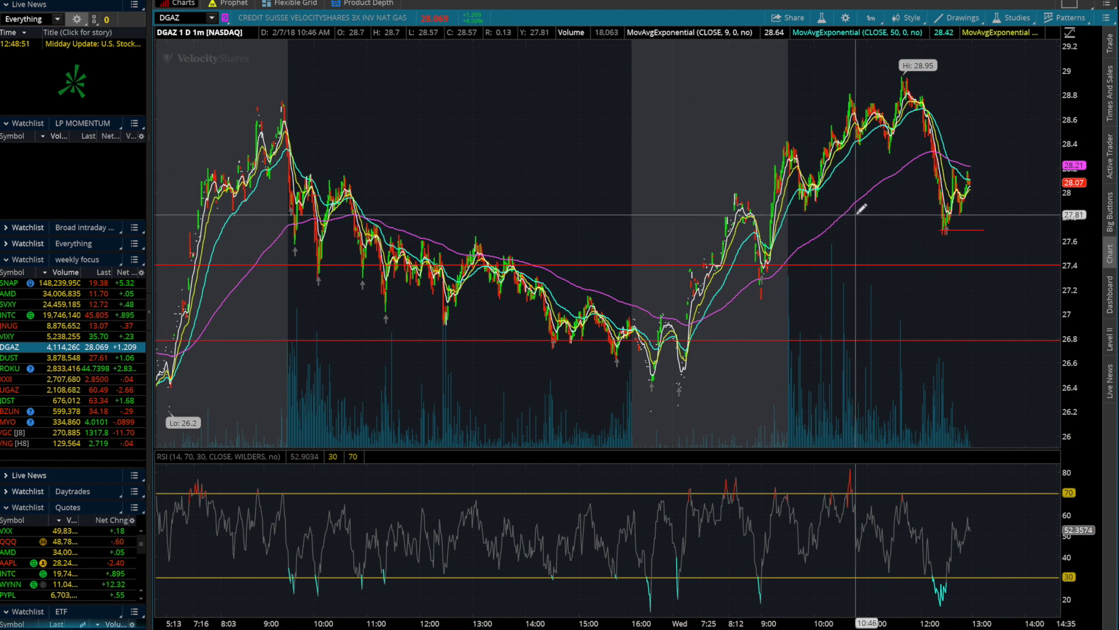
left_click(866, 20)
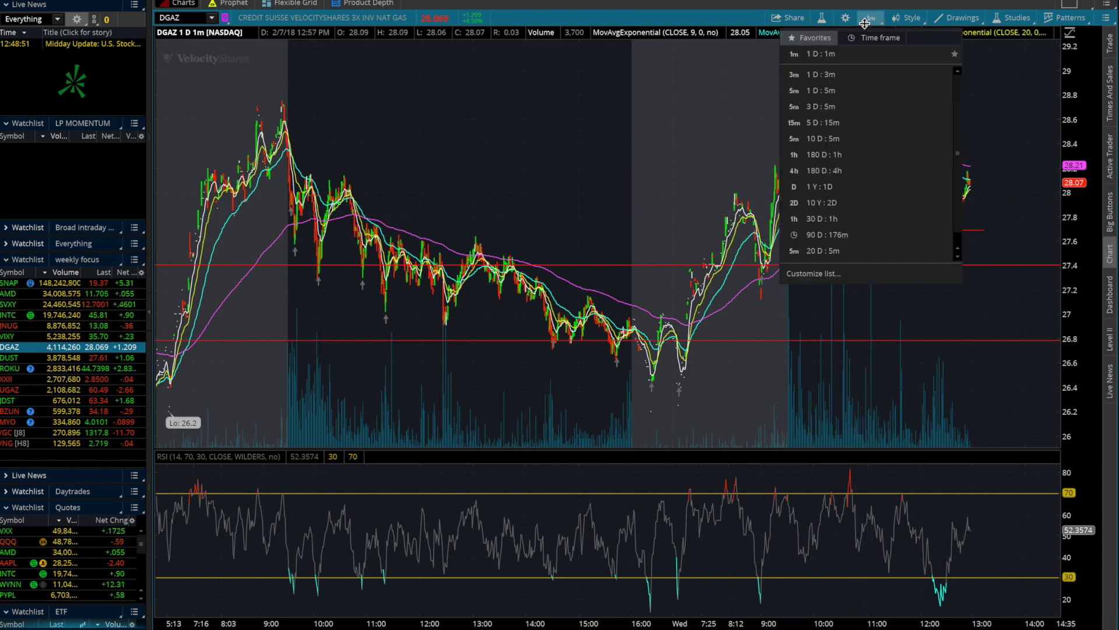
left_click(857, 171)
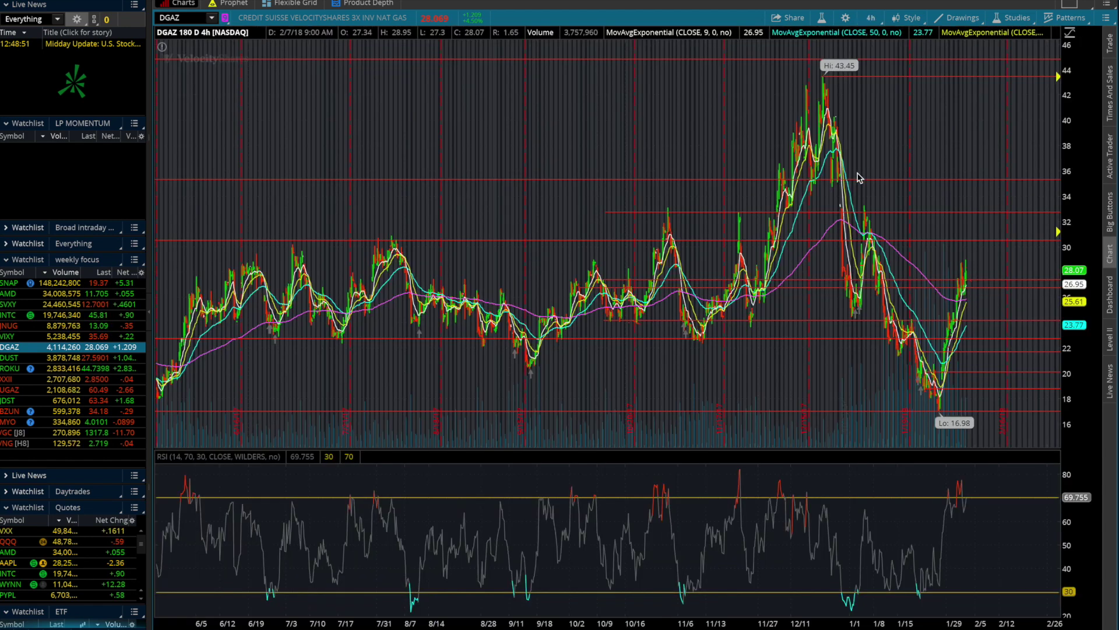
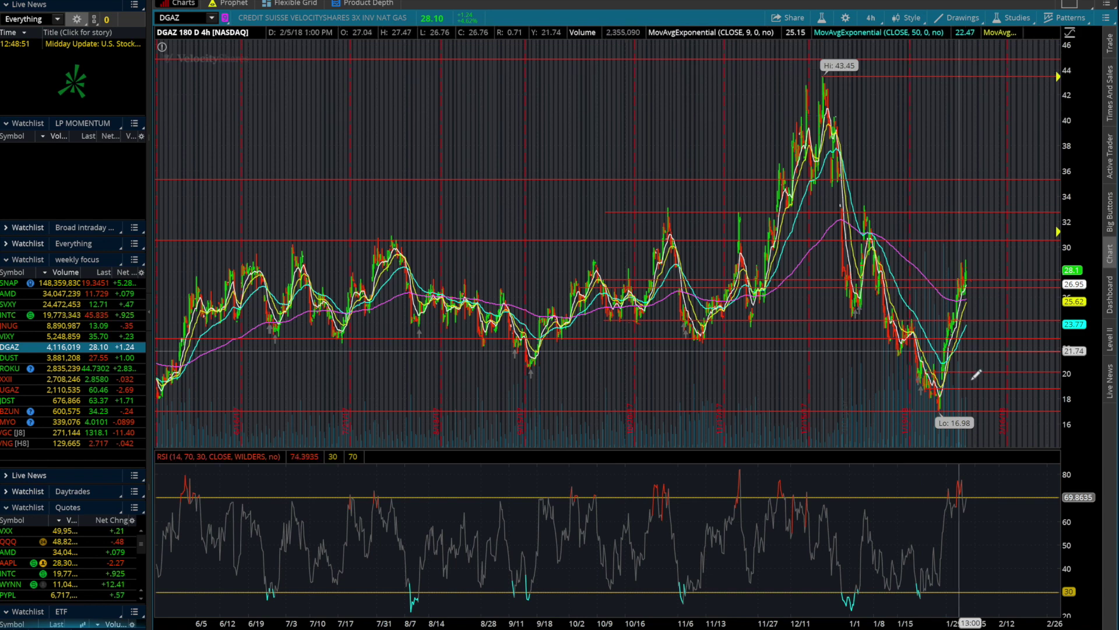
Step: Measure DGAZ's rebound from its late-January low and the potential move from the latest price up to the December high
left_click(941, 407)
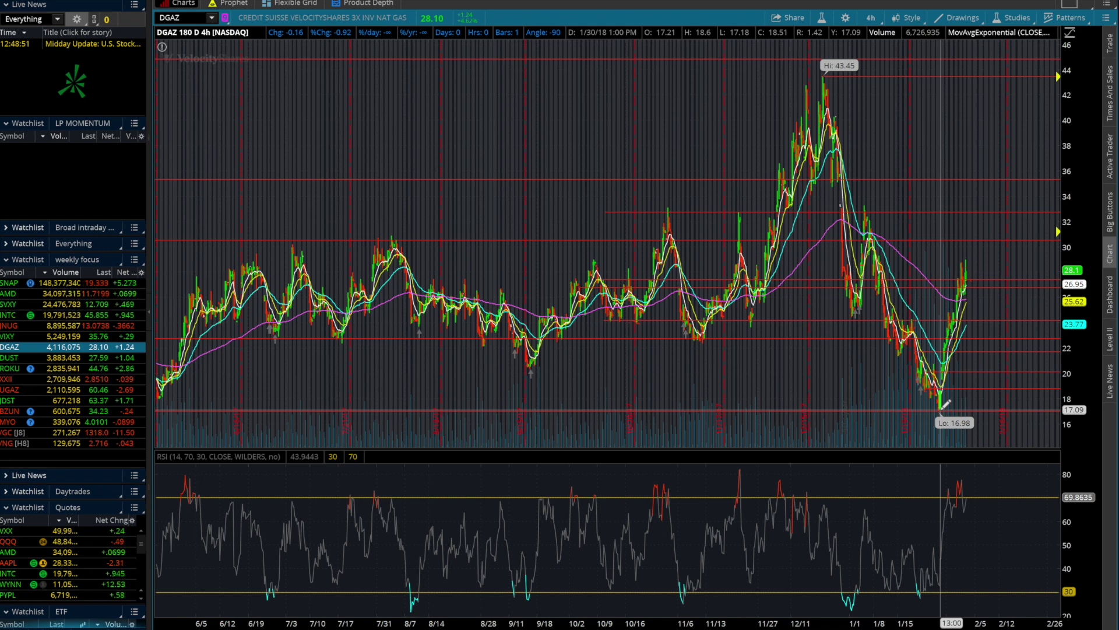
left_click_drag(946, 404, 946, 404)
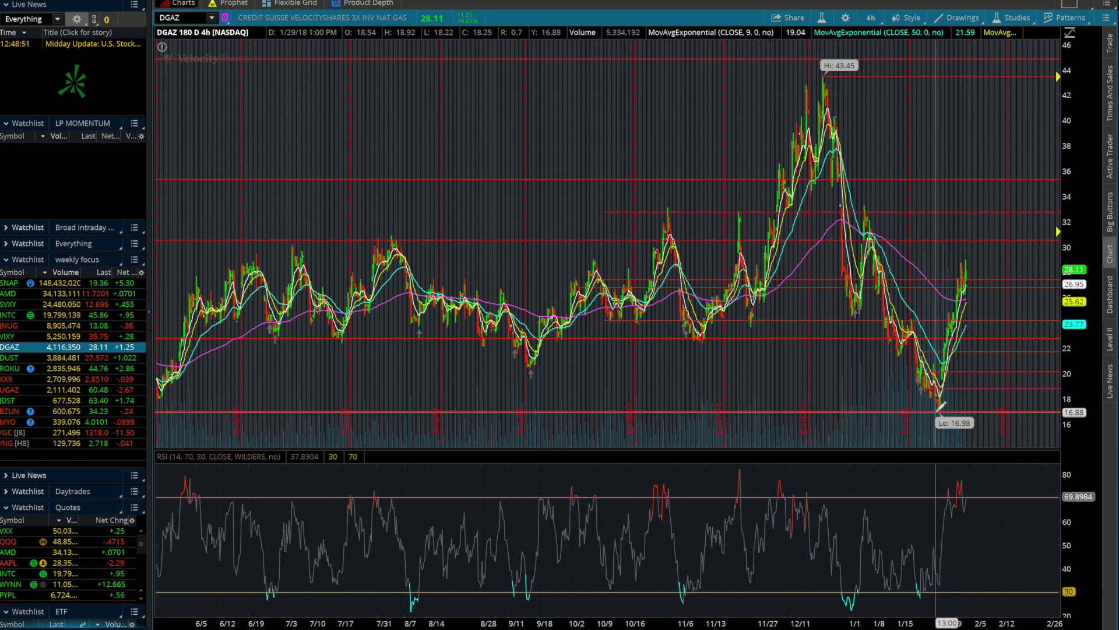
left_click(937, 411)
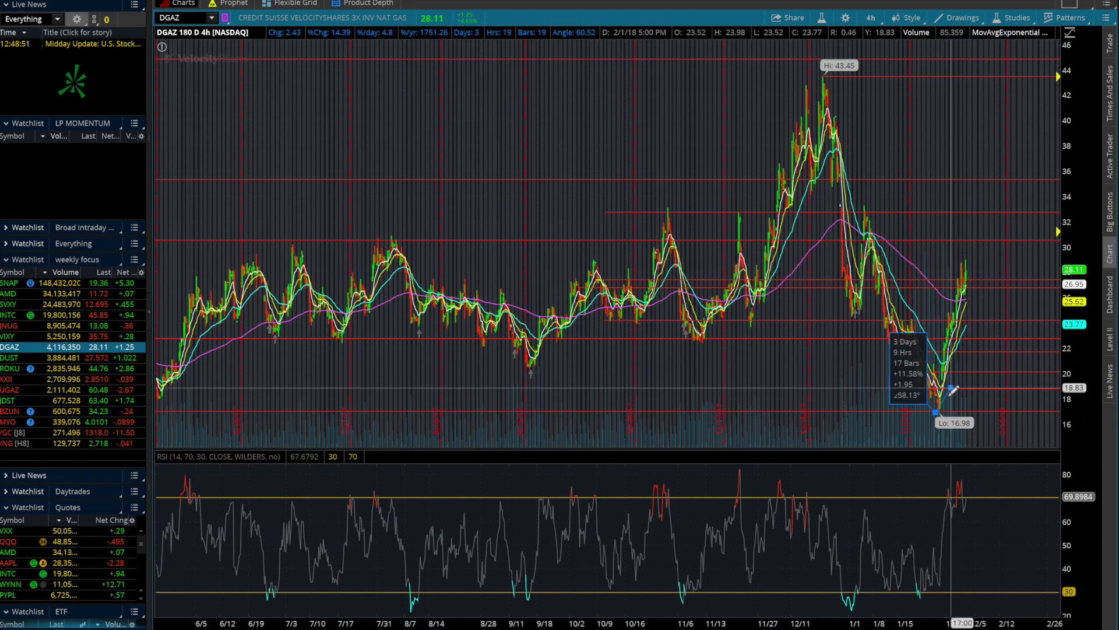
left_click(938, 410)
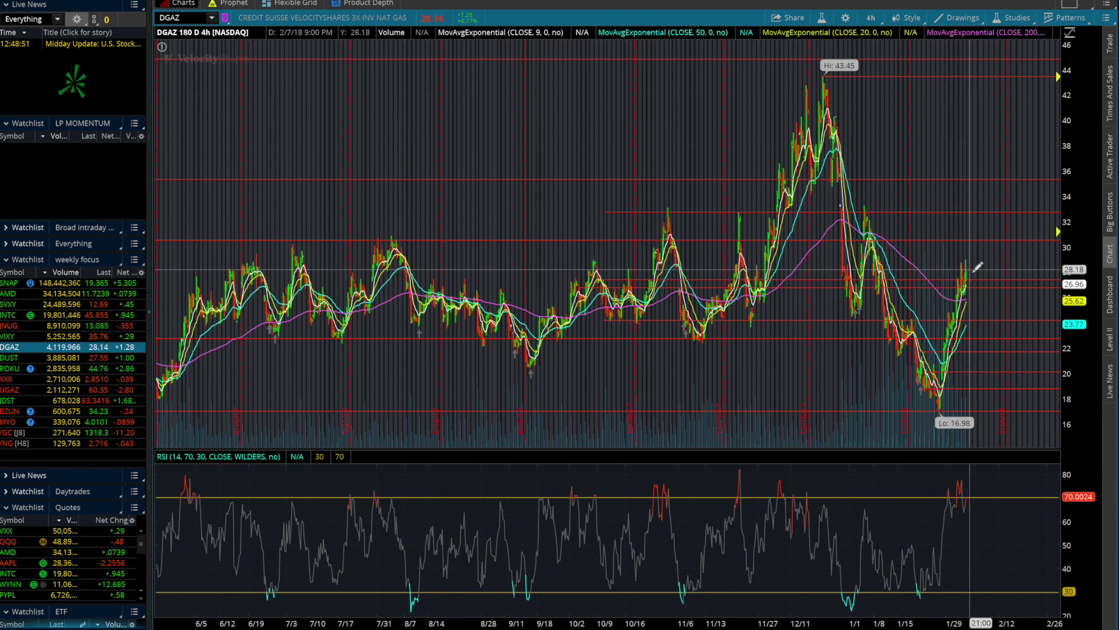
left_click_drag(973, 271, 994, 73)
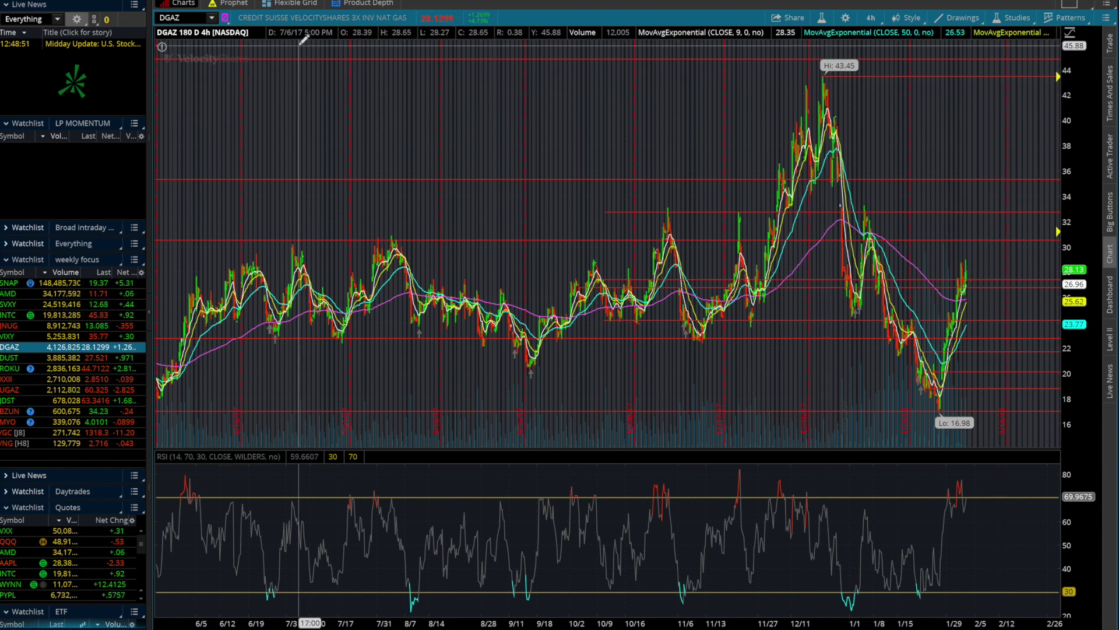
Step: Load the DUST chart on the 4-hour time frame and start a price measurement from its latest bars
left_click(178, 17)
type("DUST")
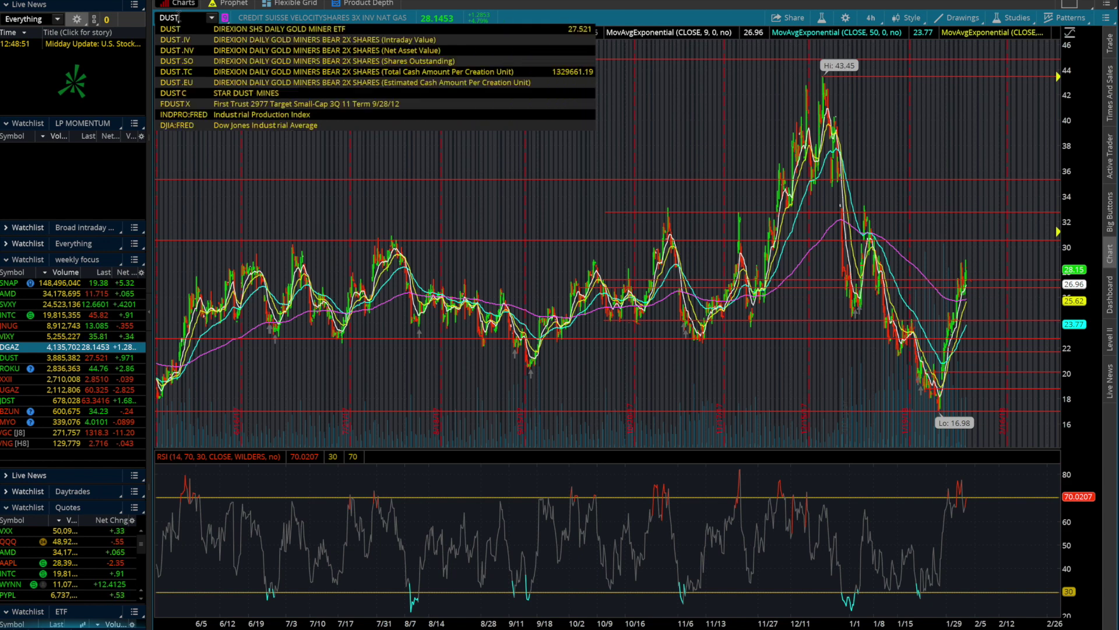
key("Return")
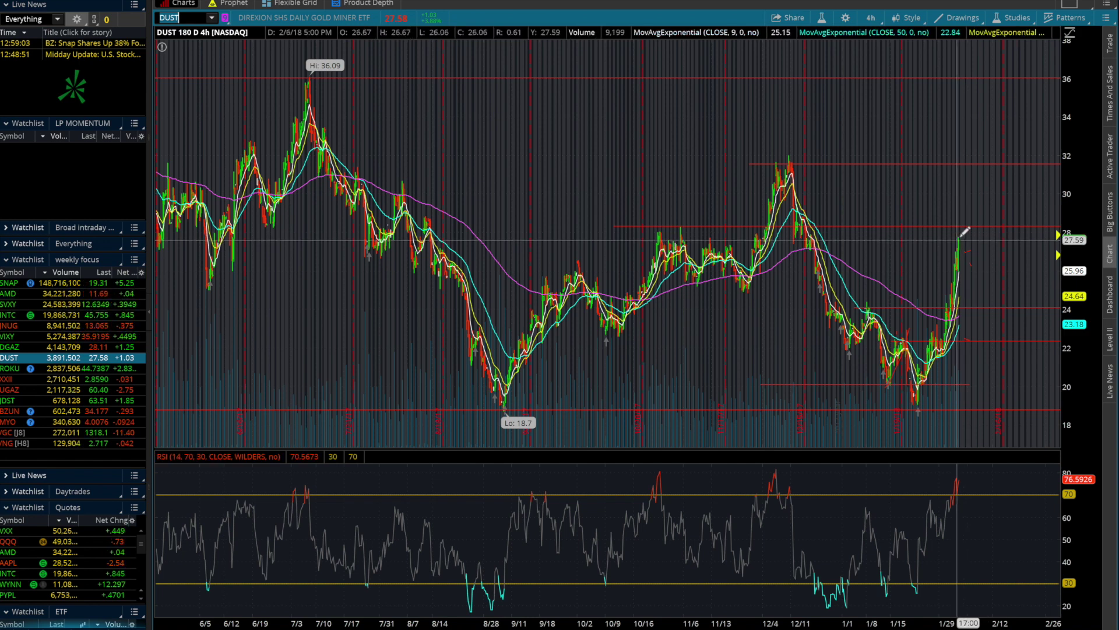
left_click(961, 238)
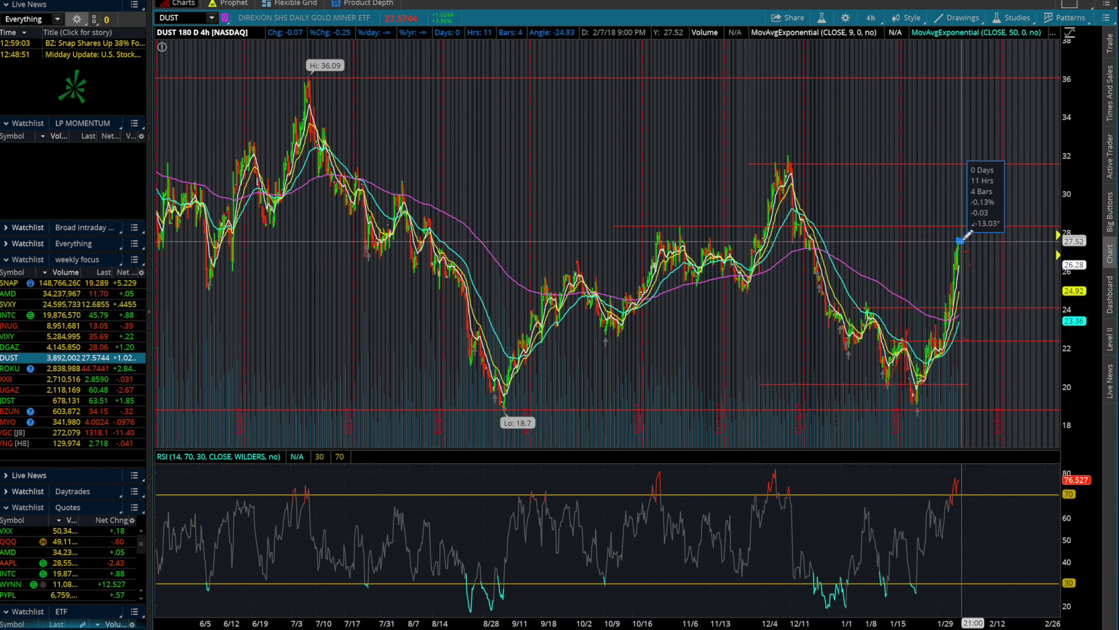
key("Escape")
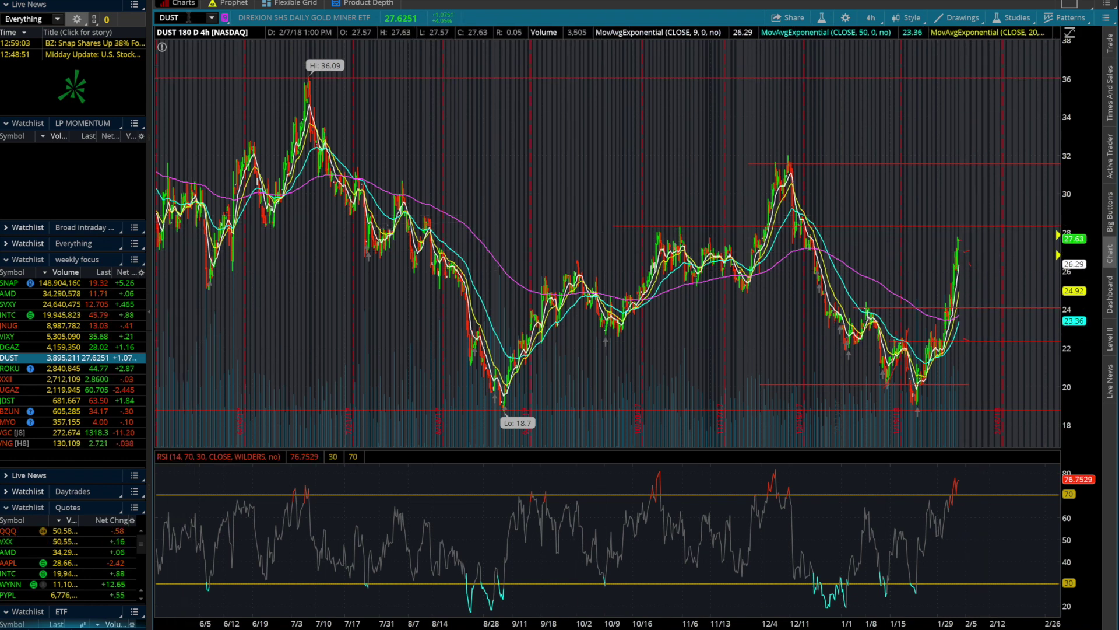
Step: Load the JNUG chart and measure the potential move from the support line near 12 up to the resistance near 20.35
type("JNUG")
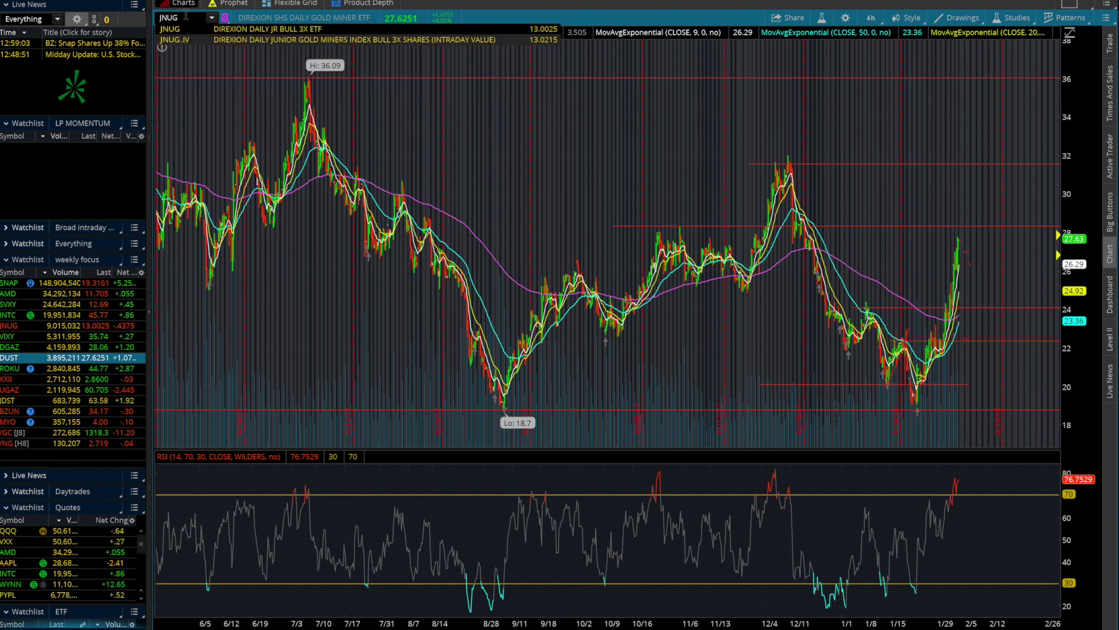
key("Return")
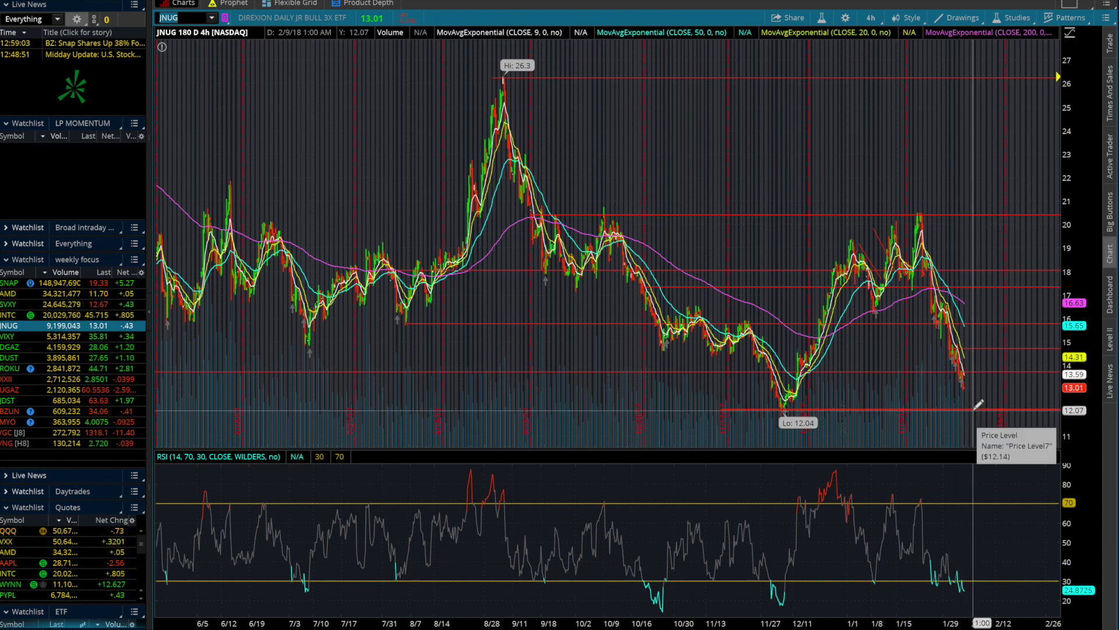
mouse_move(973, 409)
left_mouse_down()
mouse_move(1000, 242)
mouse_move(1016, 216)
left_mouse_up()
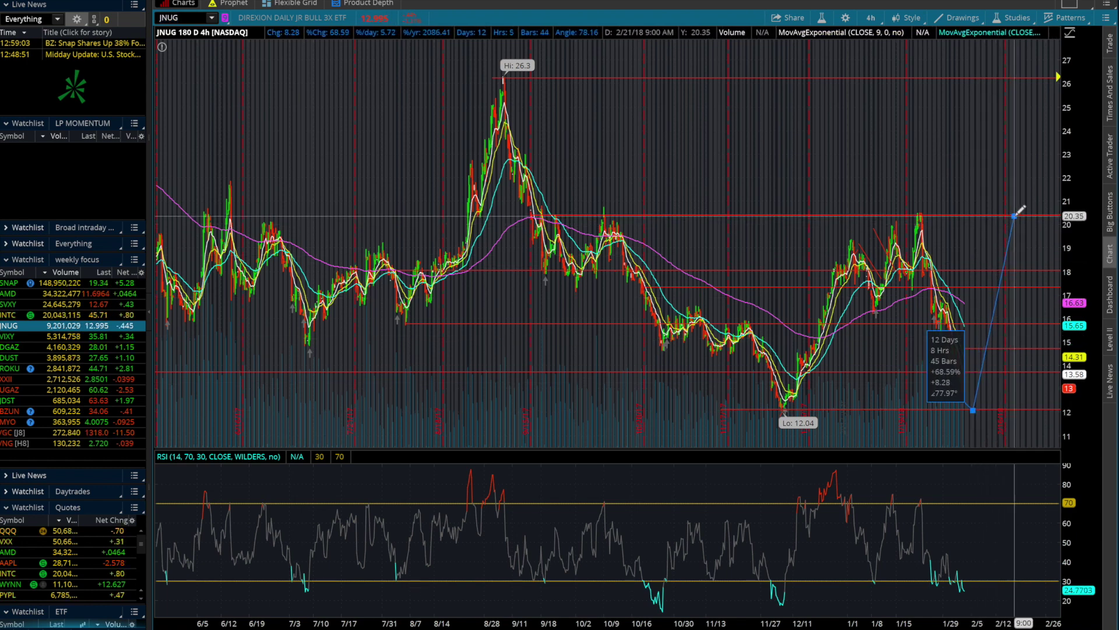
left_click_drag(1016, 216, 974, 408)
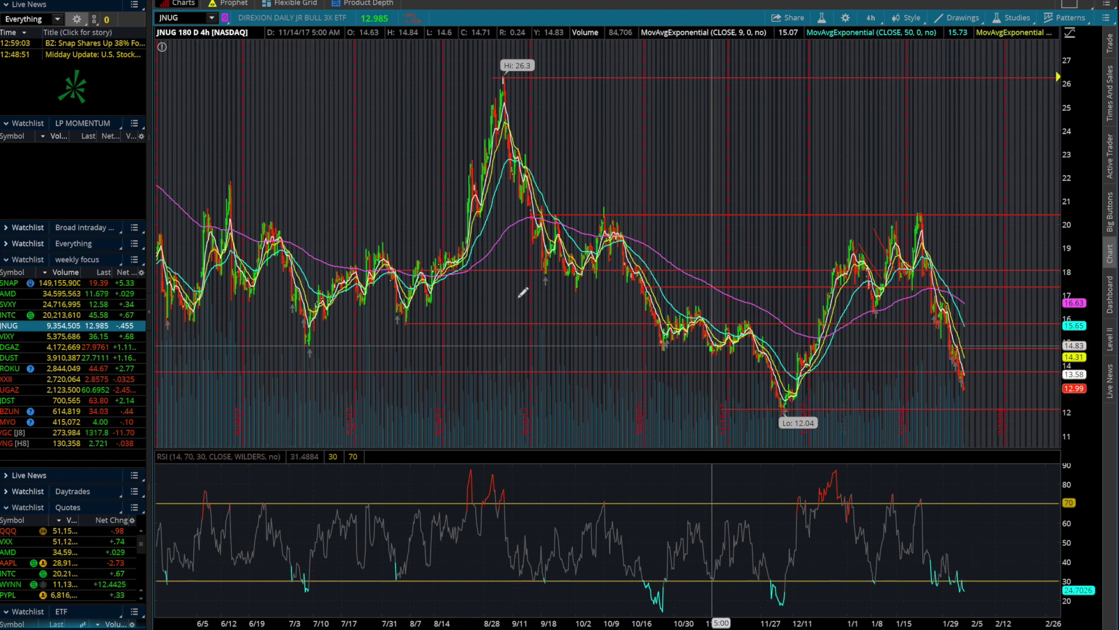
Step: Review the gold futures (/GC) 4-hour chart from the weekly focus watchlist
left_click(76, 433)
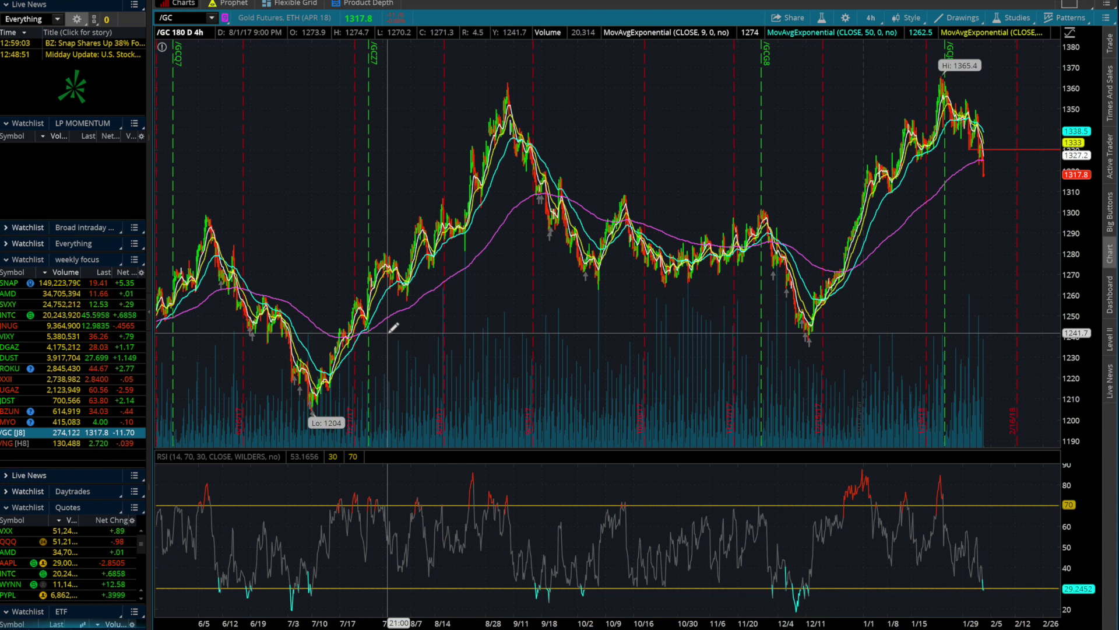
Step: Load DGAZ in the chart again and set its time frame to 1 D : 1m
type("DGAZ")
key("Return")
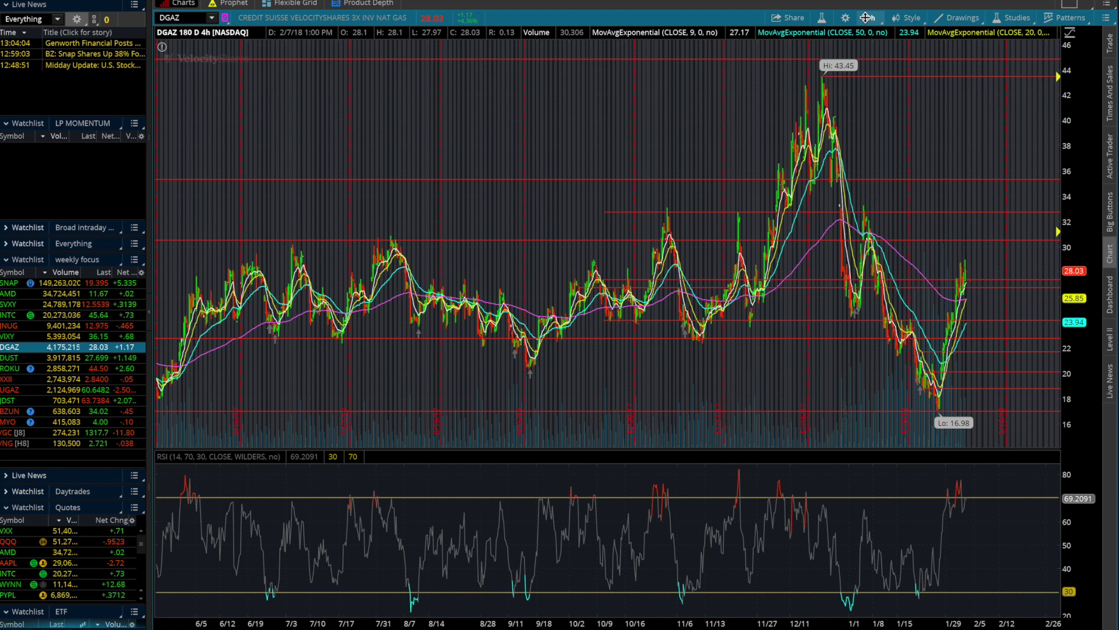
left_click(867, 18)
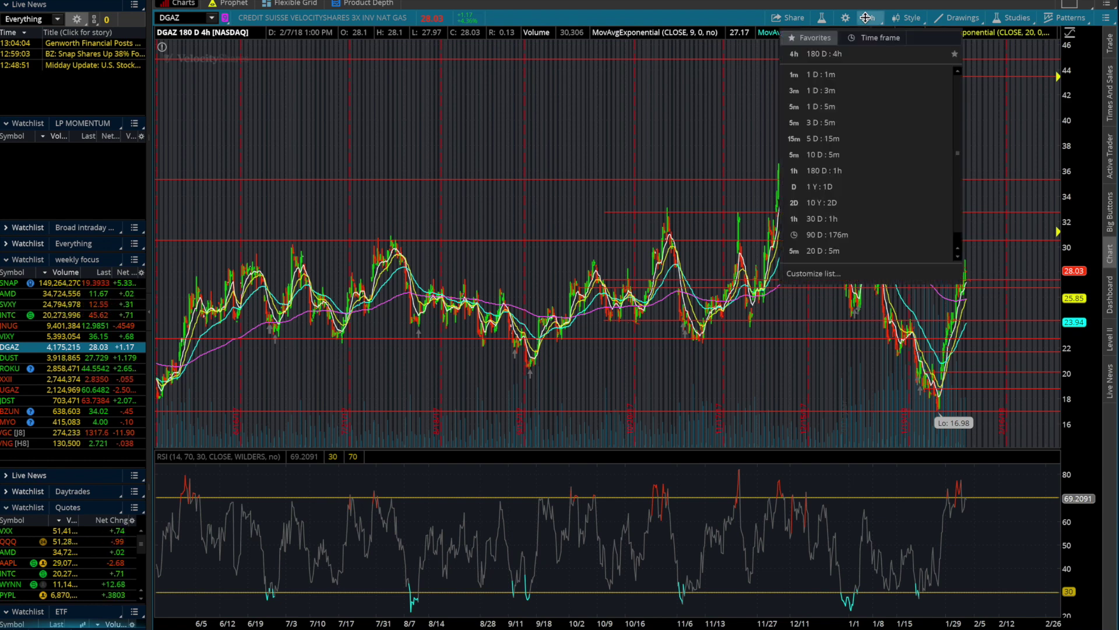
left_click(854, 77)
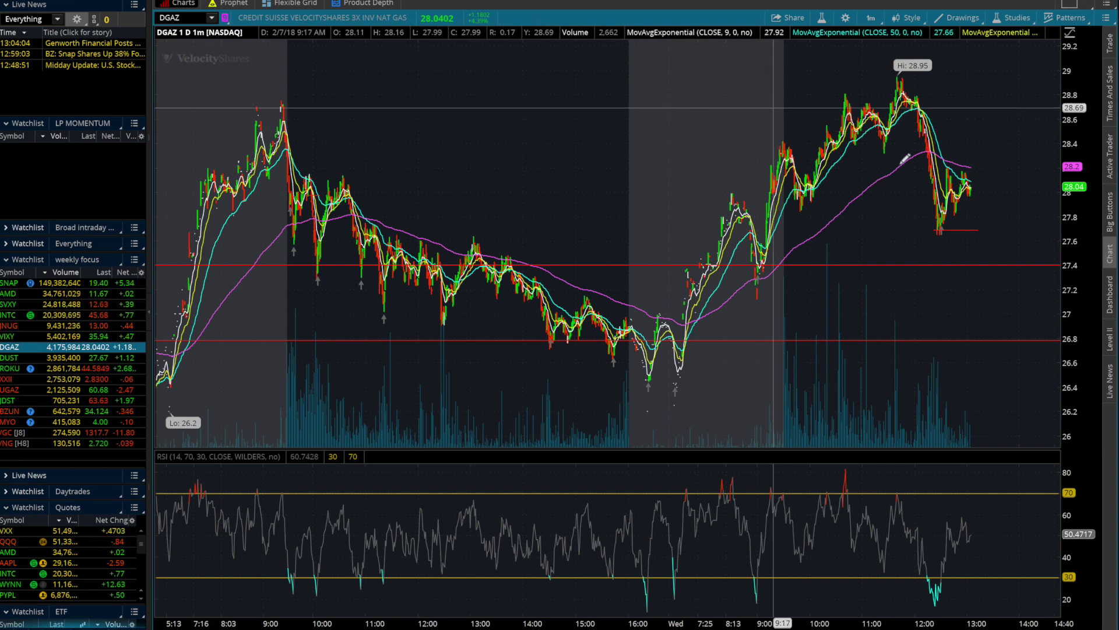
Step: Examine DGAZ's midday 1-minute price action around the red support line near 27.7
left_click_drag(838, 174, 1037, 212)
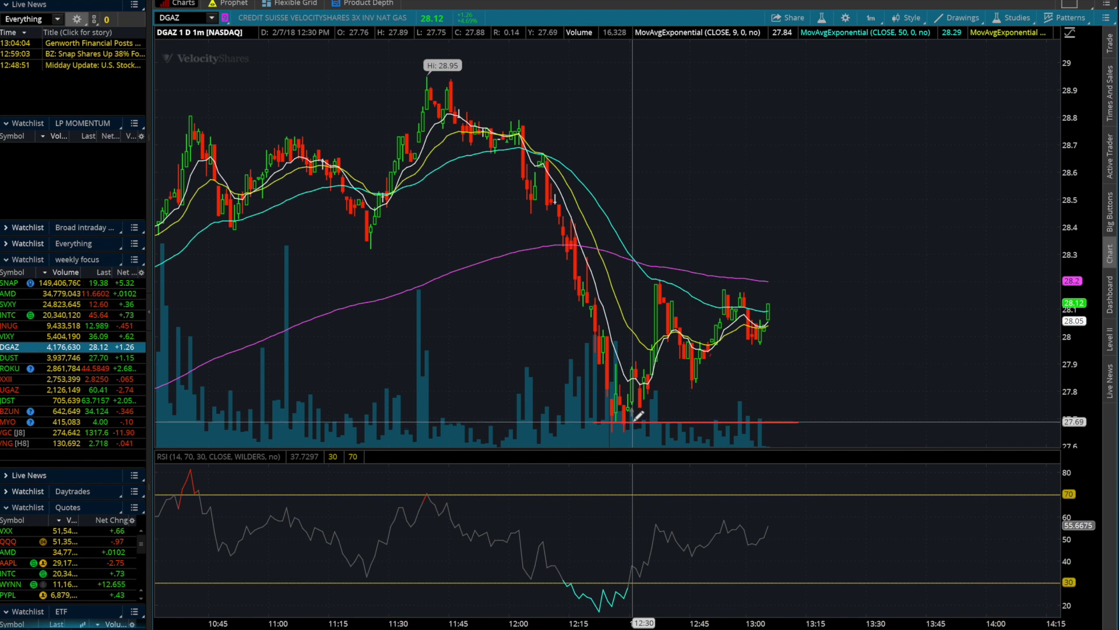
mouse_move(637, 418)
left_mouse_down()
mouse_move(661, 284)
mouse_move(638, 419)
left_mouse_up()
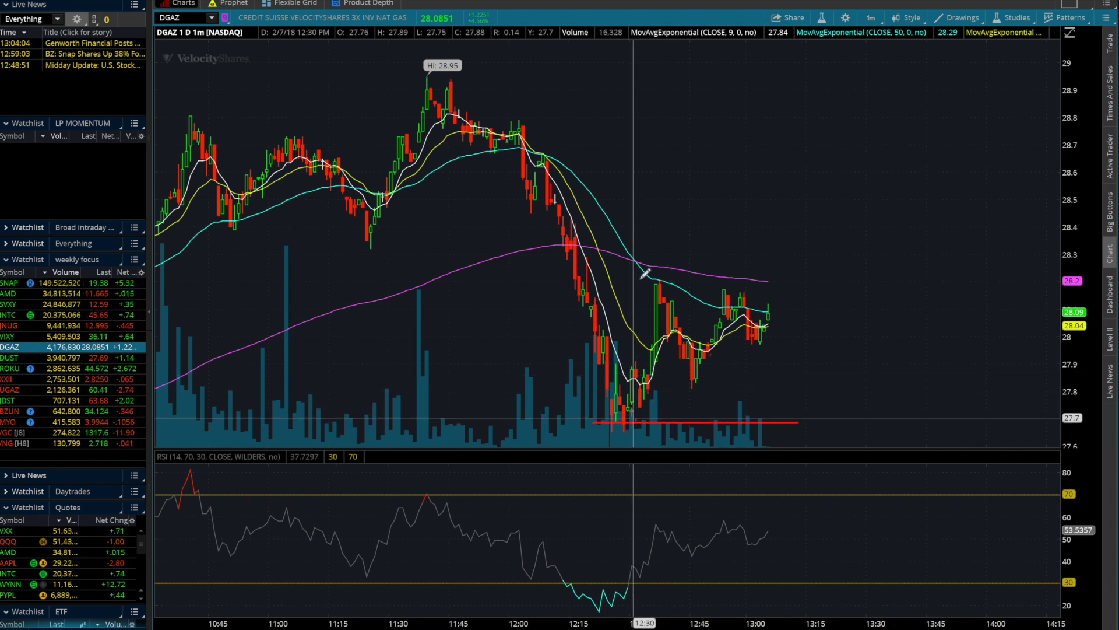
mouse_move(665, 422)
left_mouse_down()
mouse_move(658, 83)
mouse_move(647, 355)
mouse_move(678, 420)
mouse_move(663, 420)
left_mouse_up()
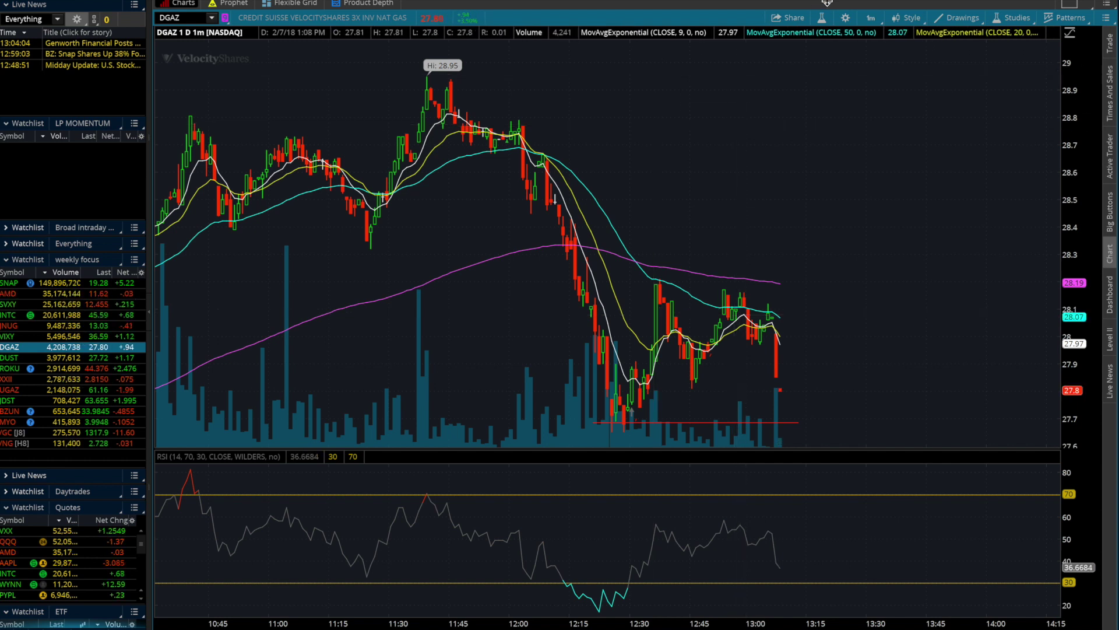
Step: View DGAZ on the 1 D : 3m time frame, then set the chart back to 180 D : 4h
left_click(868, 19)
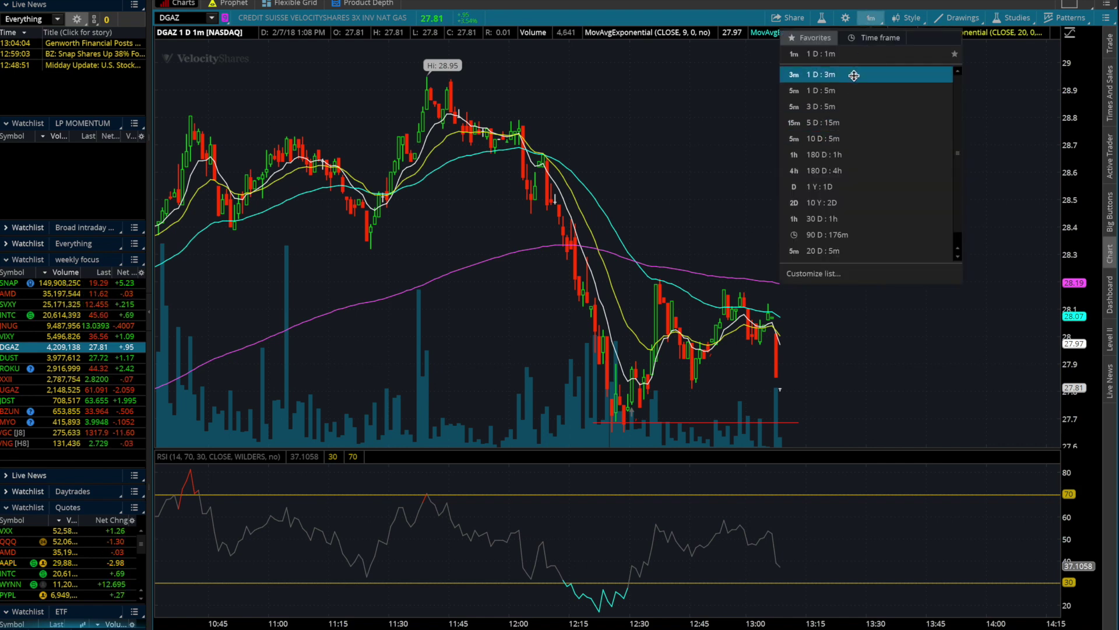
left_click(821, 75)
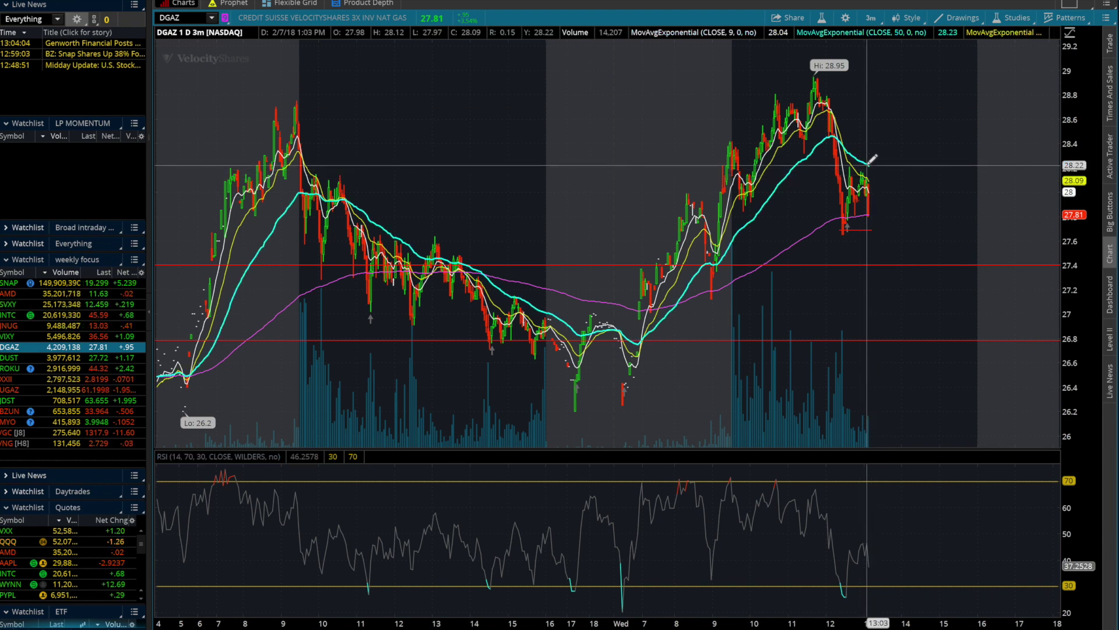
left_click(873, 19)
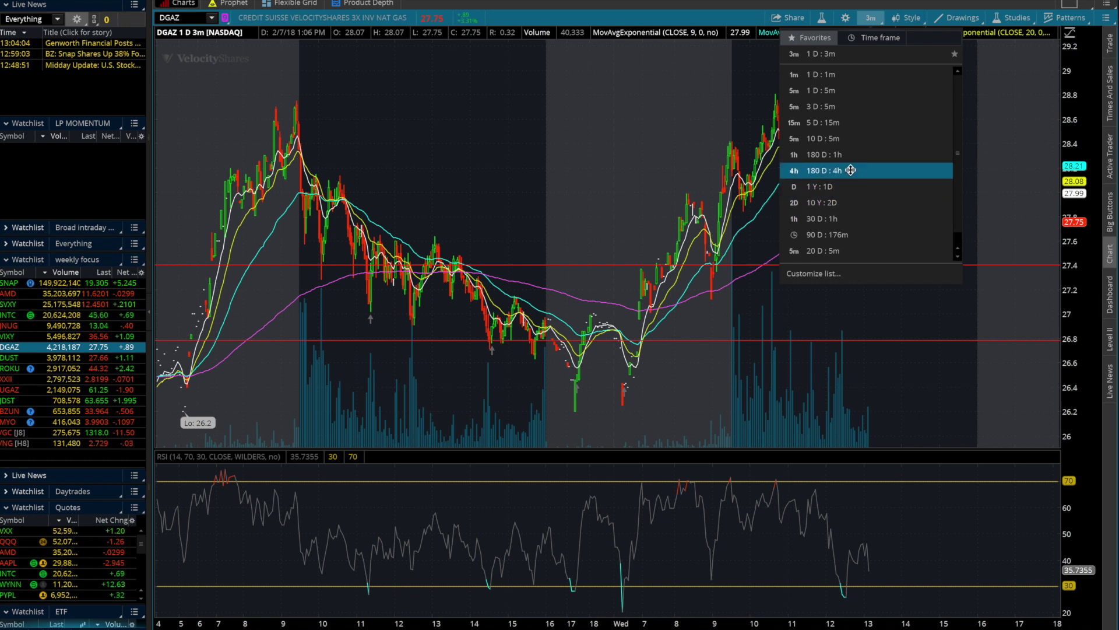
left_click(851, 171)
left_click(869, 20)
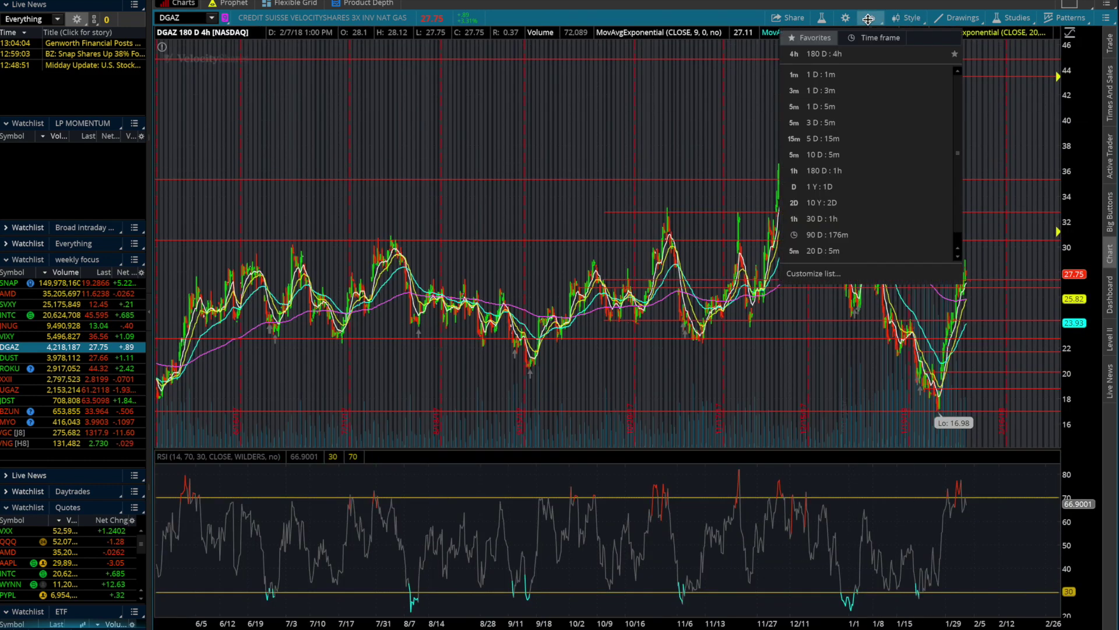
left_click(869, 19)
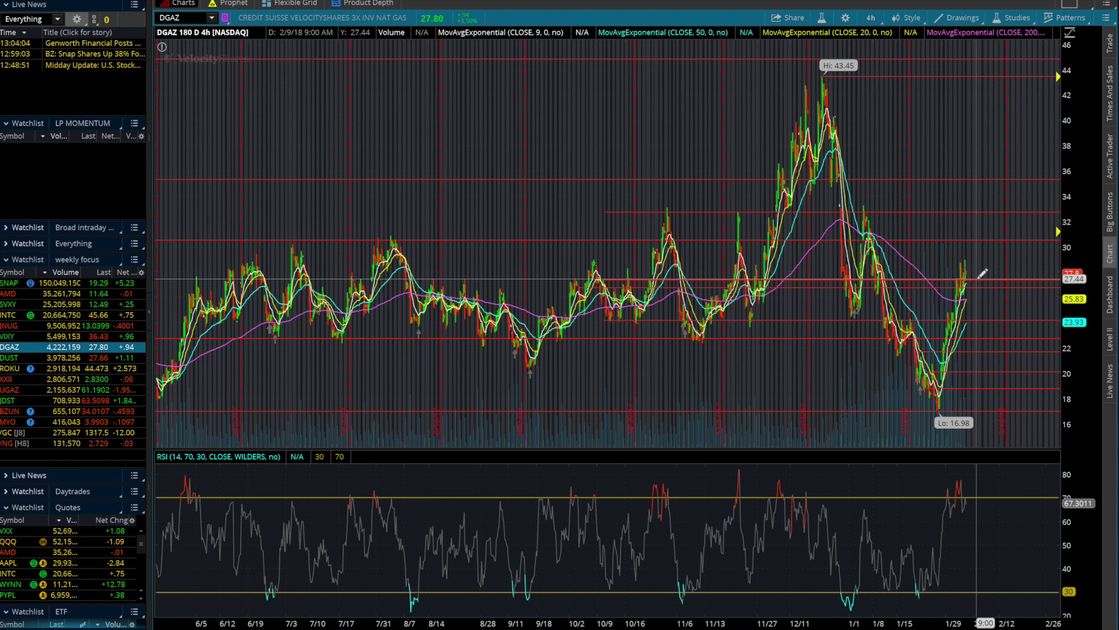
Step: Measure DGAZ's potential move between the support near 27.4 and the red resistance line near 30.5 on the 4-hour chart
left_click_drag(978, 277, 996, 240)
key("Escape")
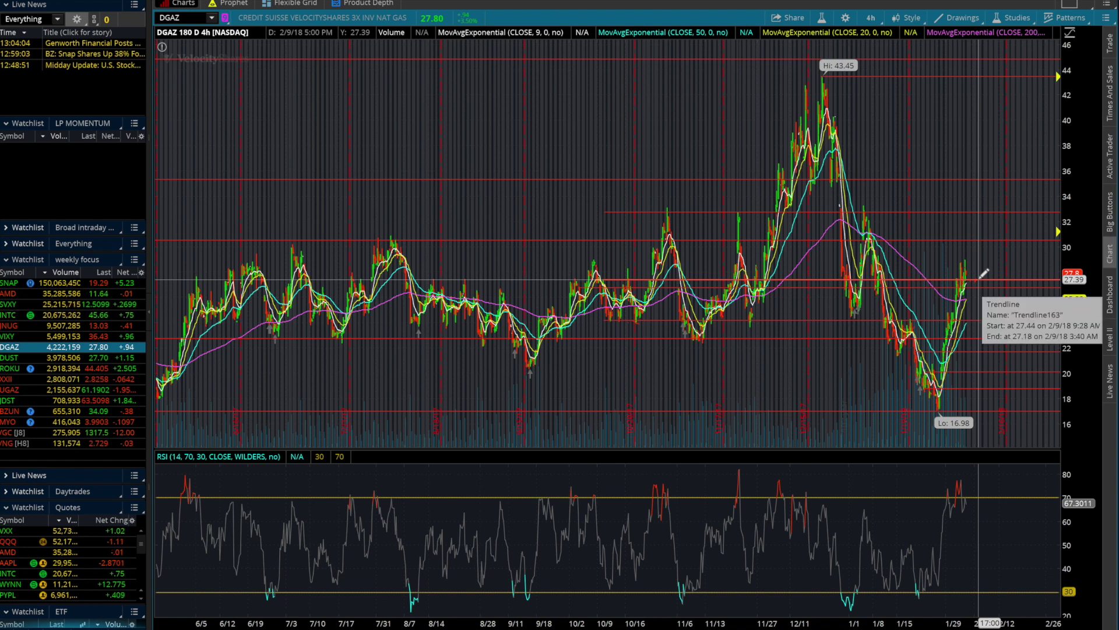
mouse_move(979, 278)
left_mouse_down()
mouse_move(991, 91)
mouse_move(979, 279)
left_mouse_up()
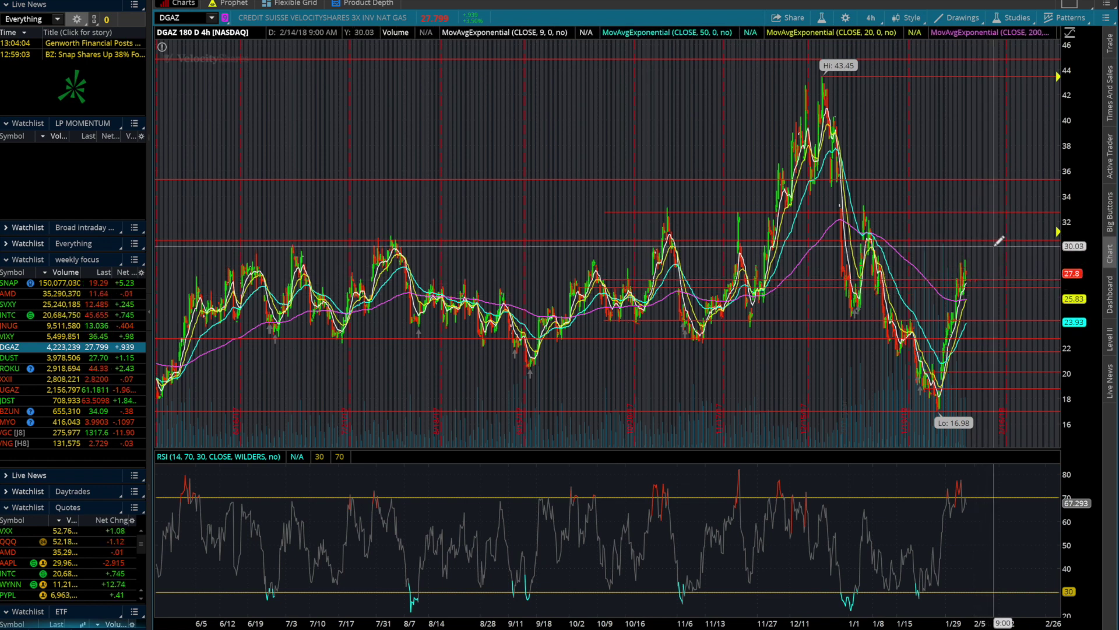
left_click_drag(993, 248, 996, 238)
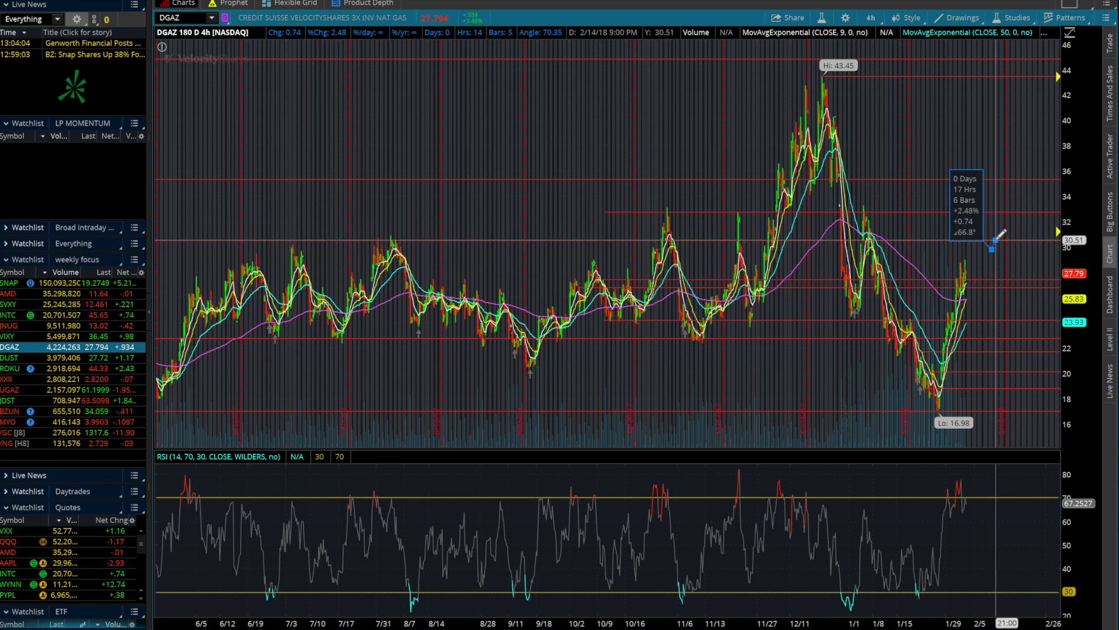
left_click_drag(995, 239, 992, 249)
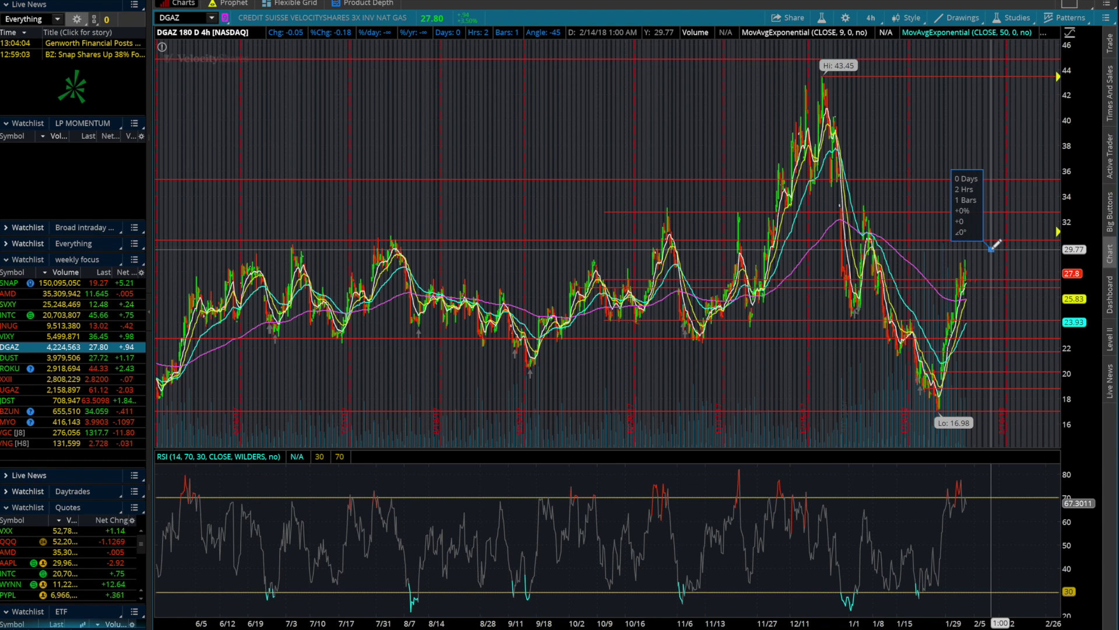
left_click_drag(992, 248, 986, 280)
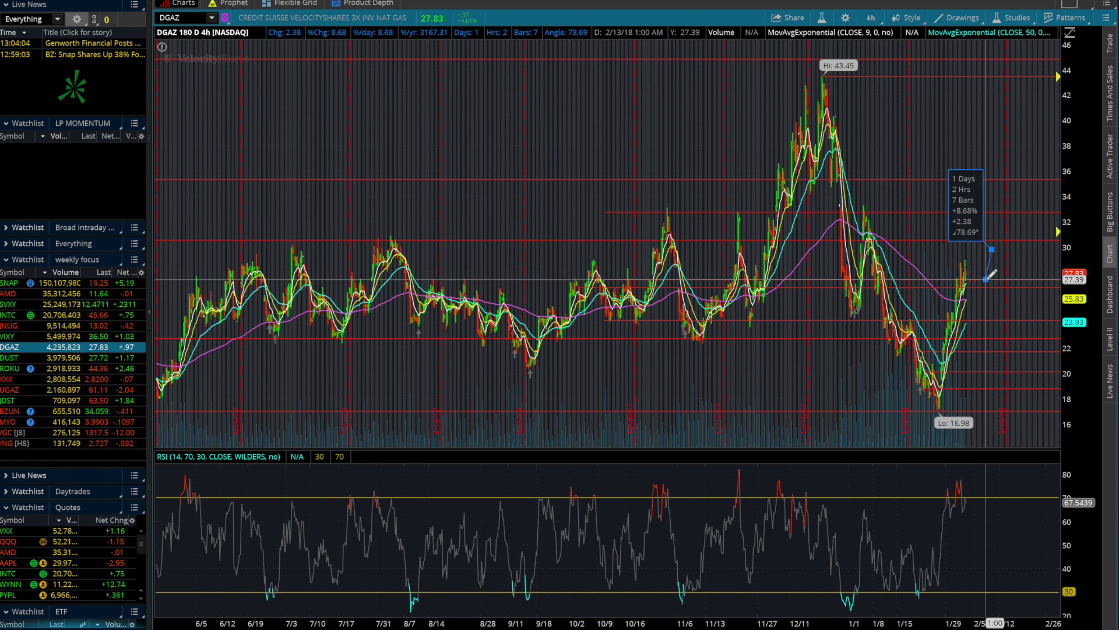
left_click_drag(986, 279, 992, 239)
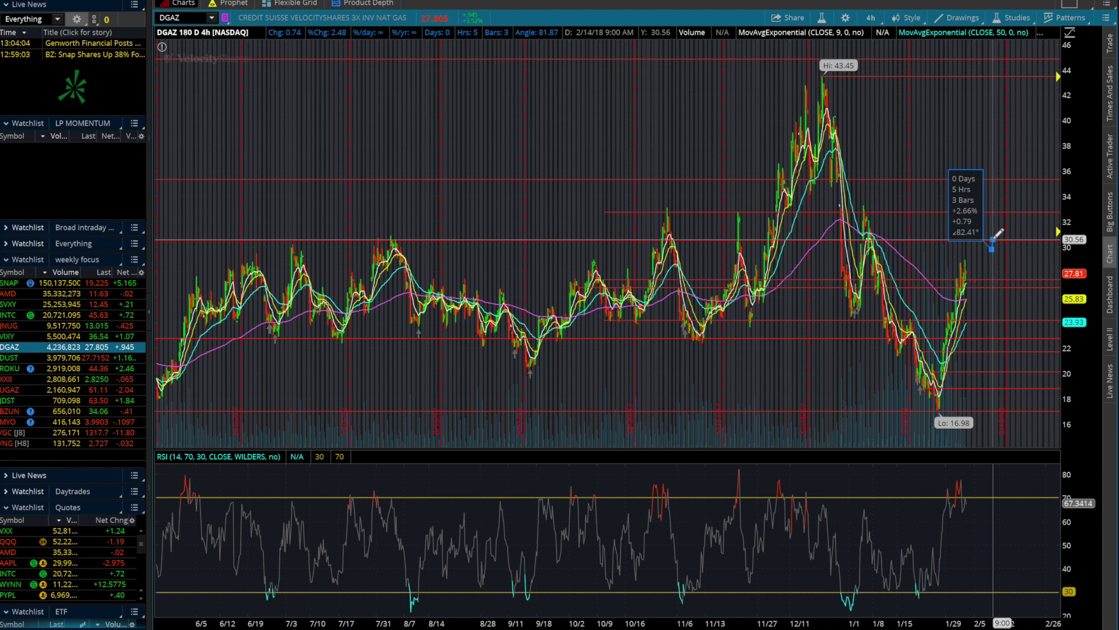
key("Escape")
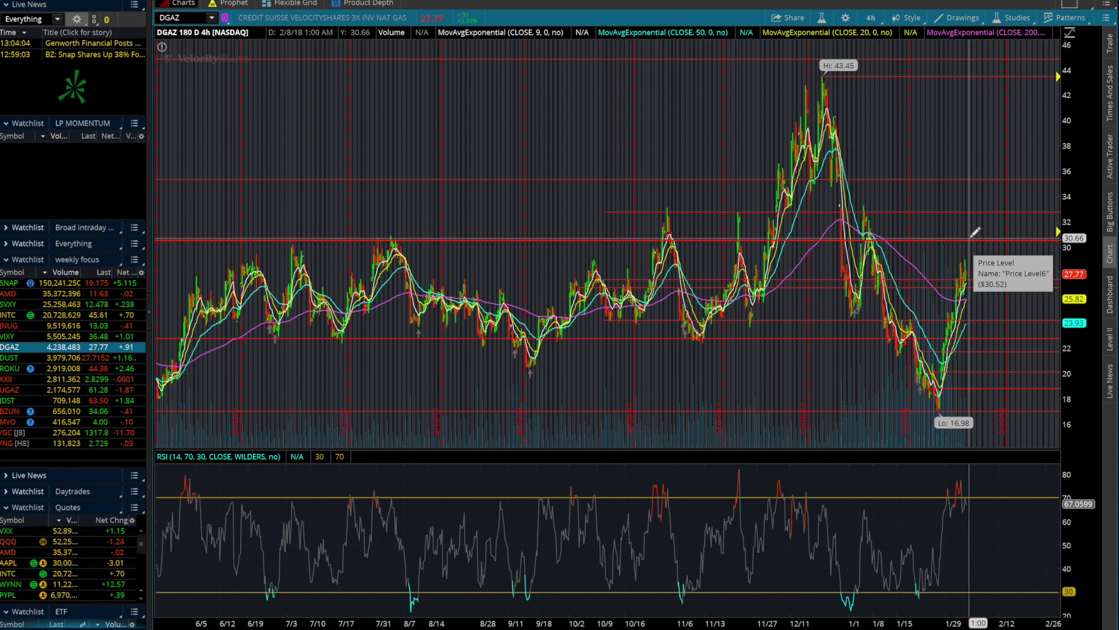
Step: Set the DGAZ chart to 1 D : 1m and examine the latest drop toward the short red support line
left_click(871, 18)
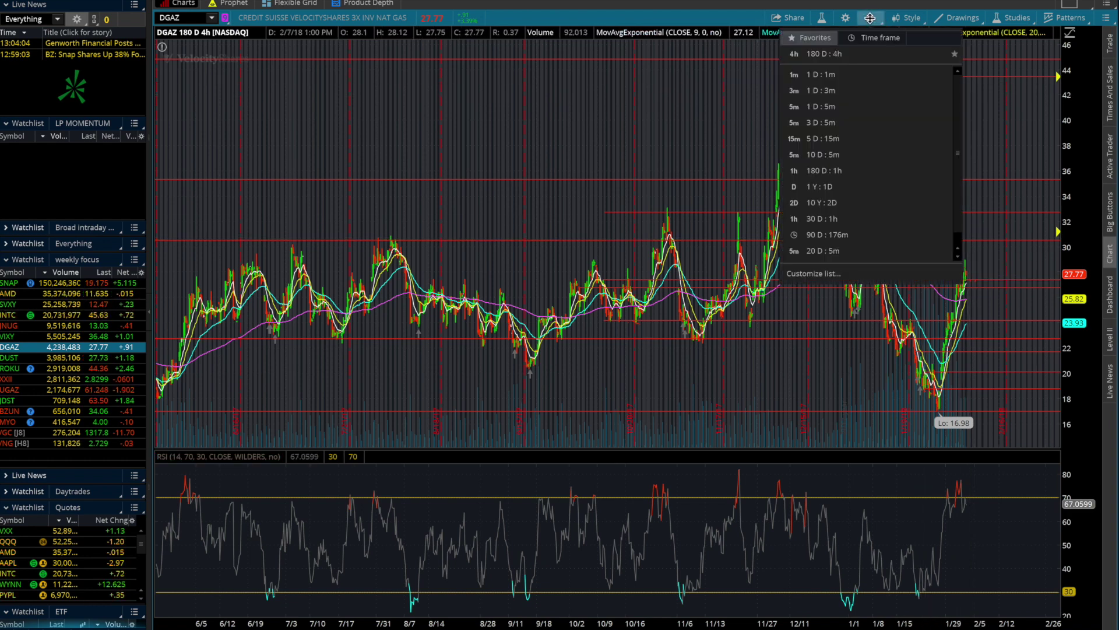
left_click(863, 81)
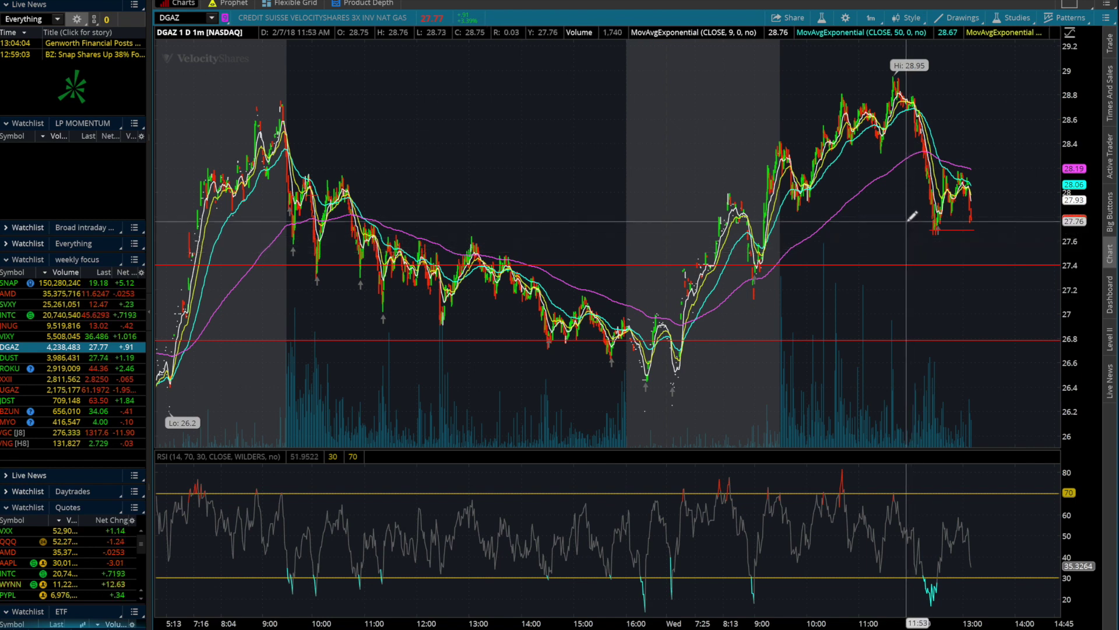
scroll(645, 373, "up", 5)
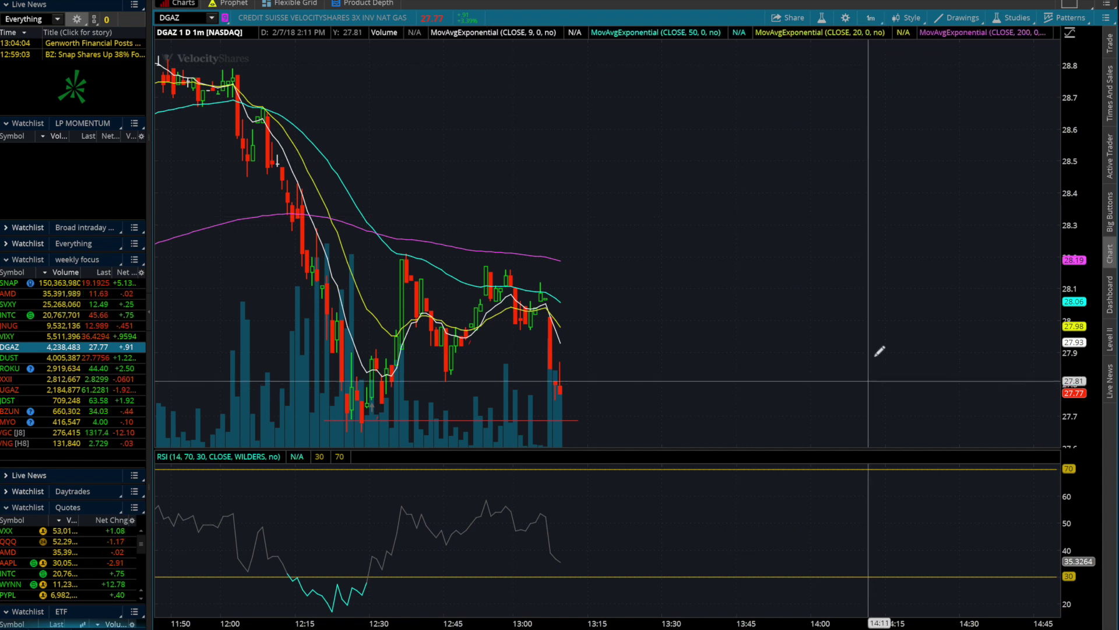
Step: Load UGAZ in the 1-minute chart and examine its price action from the 9:00 premarket into the afternoon
left_click(18, 390)
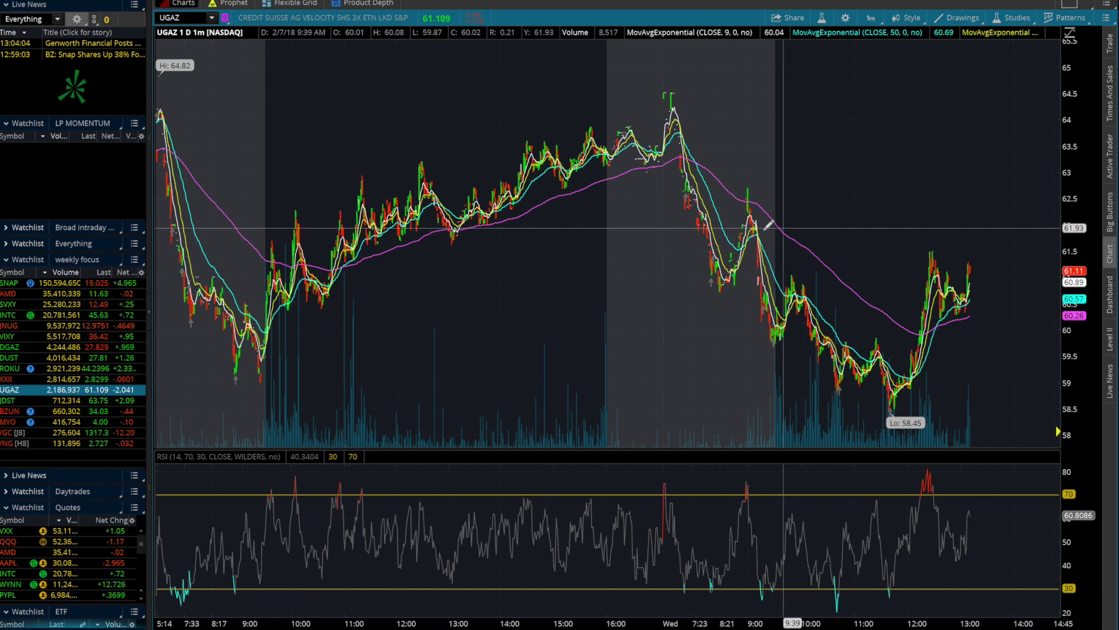
left_click_drag(749, 233, 1073, 323)
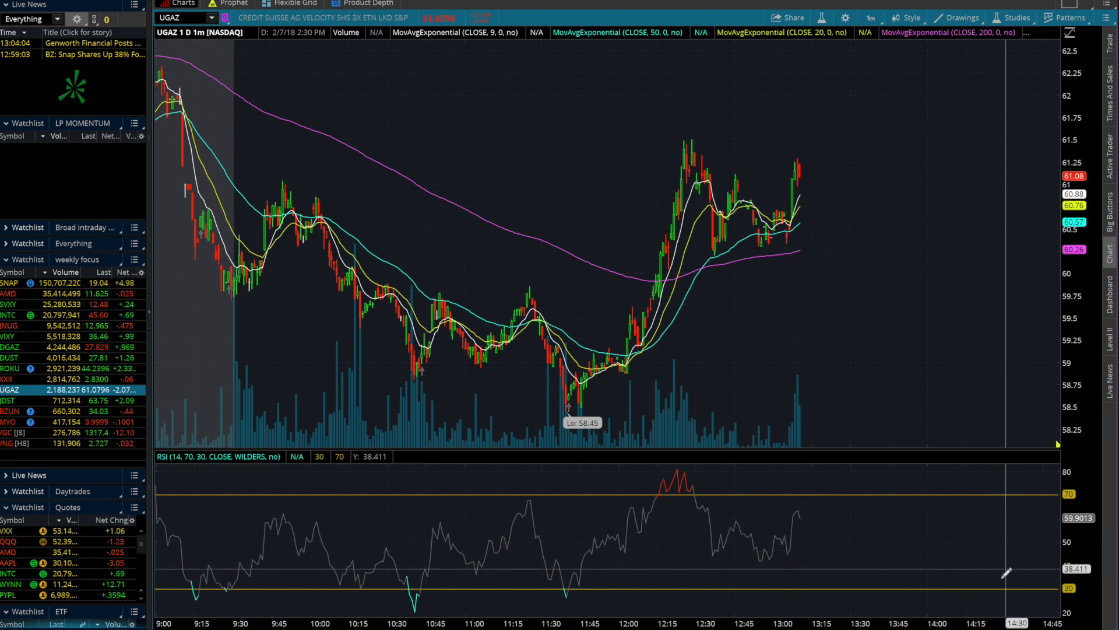
scroll(607, 243, "down", 2)
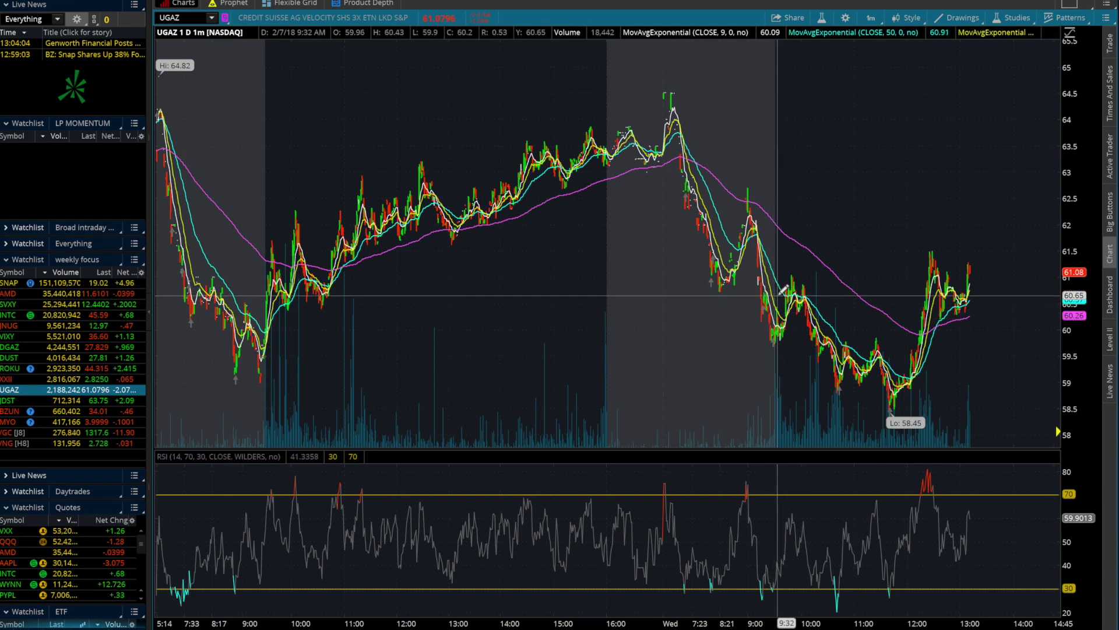
Step: Examine UGAZ's 1-minute midday rally, including the 12:05 to 12:08 pullback to the moving averages
left_click_drag(874, 262, 1037, 292)
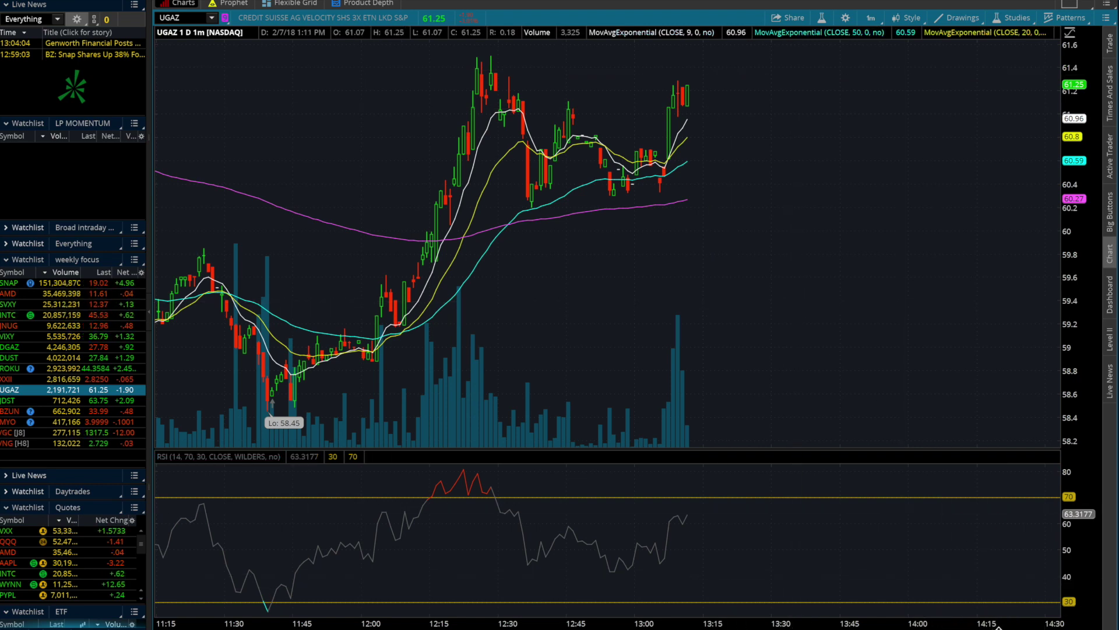
scroll(998, 627, "down", 5)
left_click_drag(857, 295, 1007, 268)
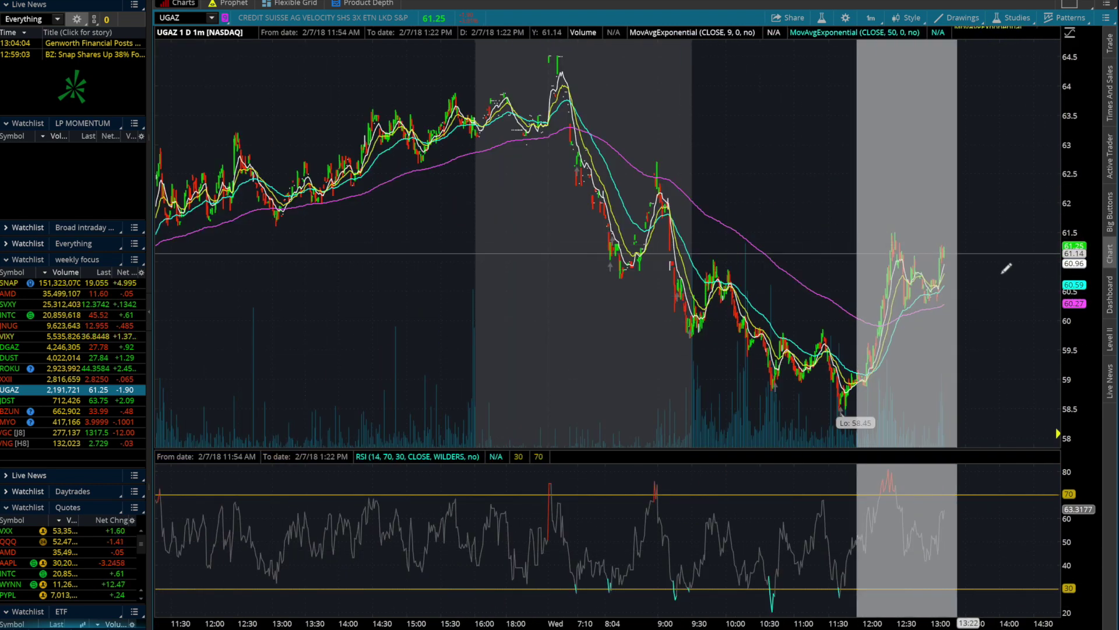
left_click(910, 202)
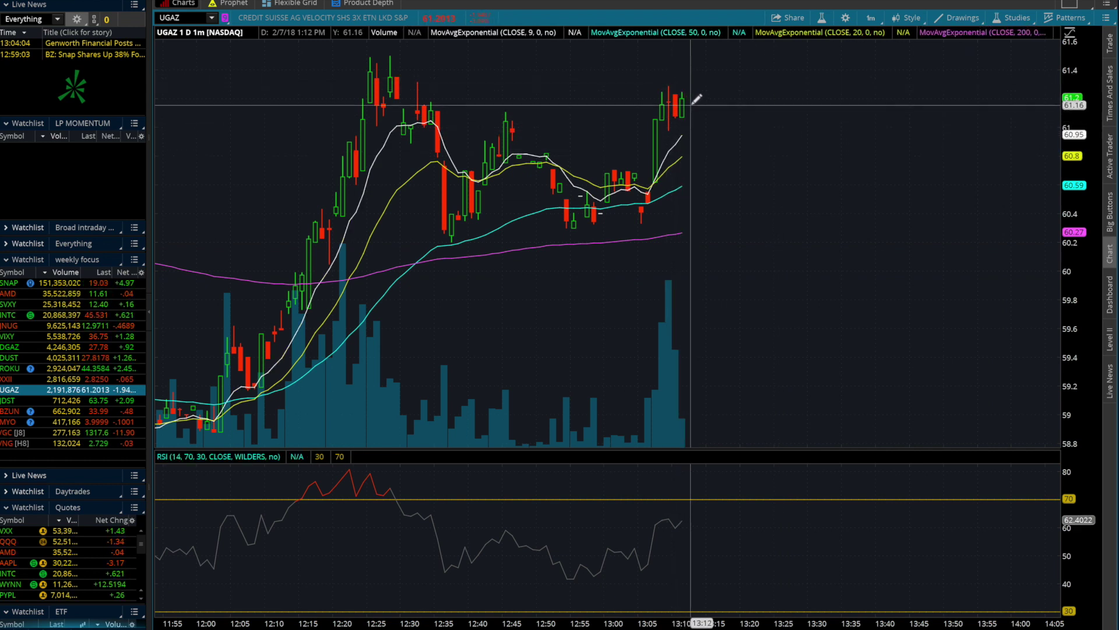
scroll(460, 250, "up", 5)
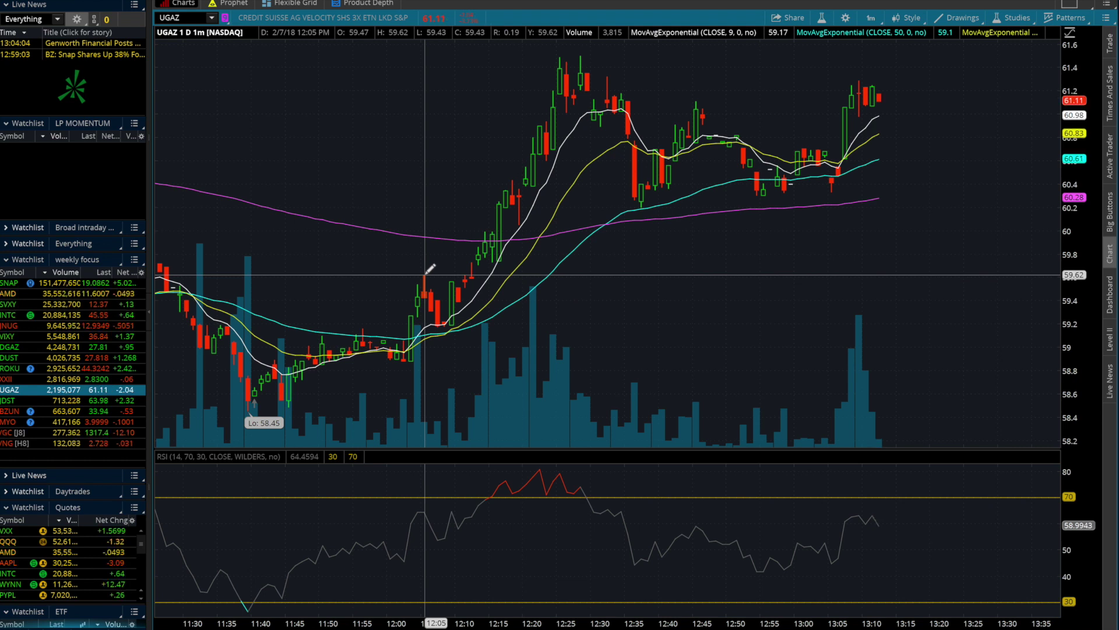
left_click_drag(424, 274, 446, 321)
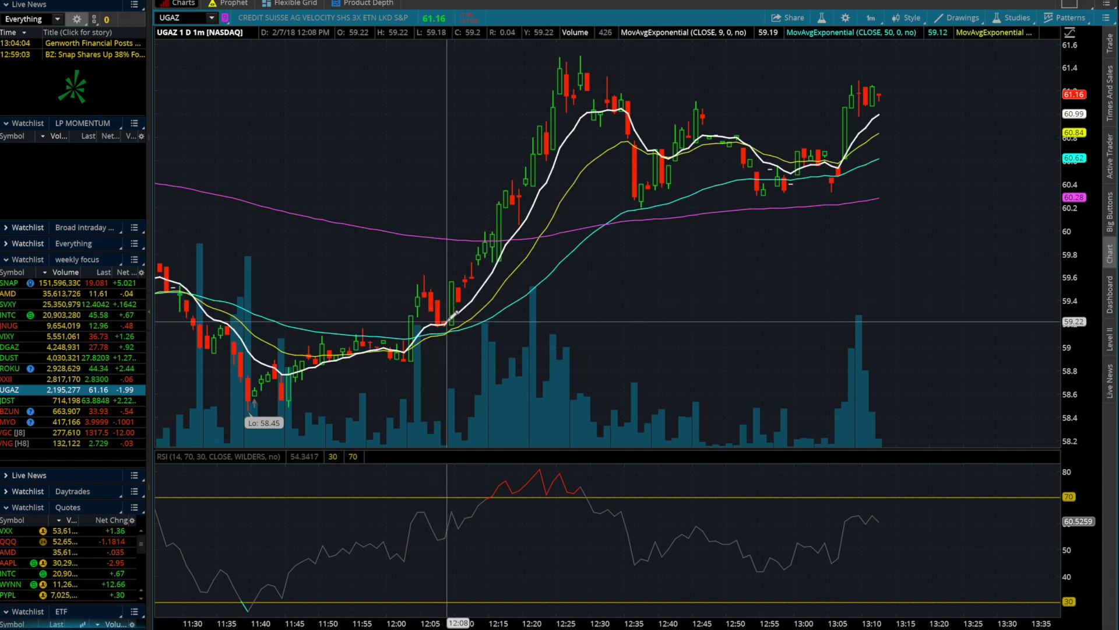
mouse_move(447, 321)
left_mouse_down()
mouse_move(629, 44)
mouse_move(599, 71)
mouse_move(530, 227)
mouse_move(453, 319)
left_mouse_up()
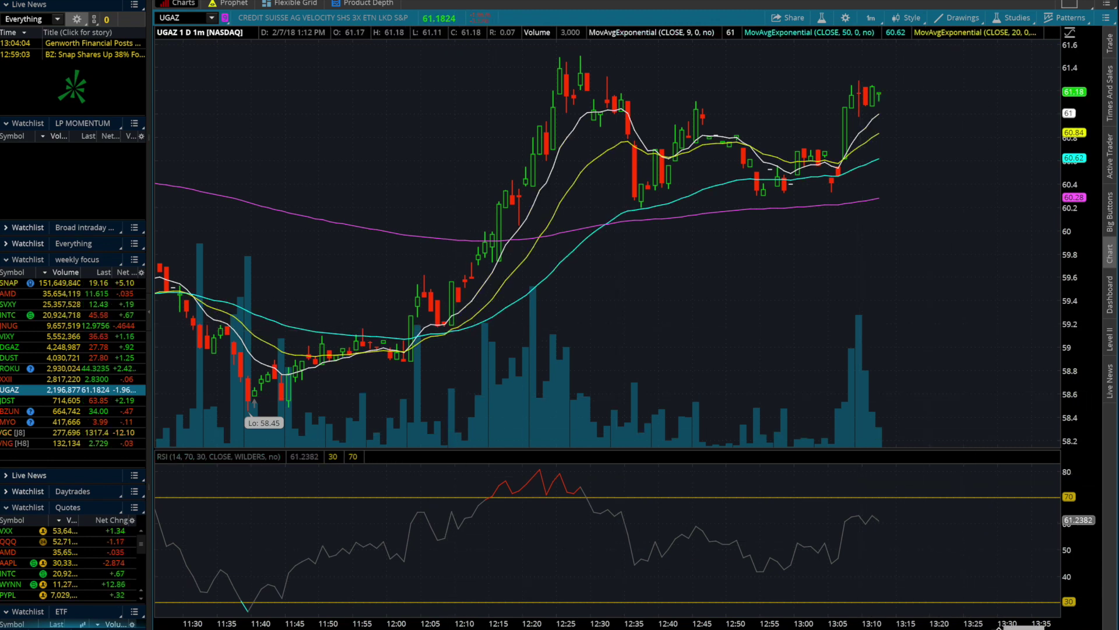
scroll(998, 627, "down", 3)
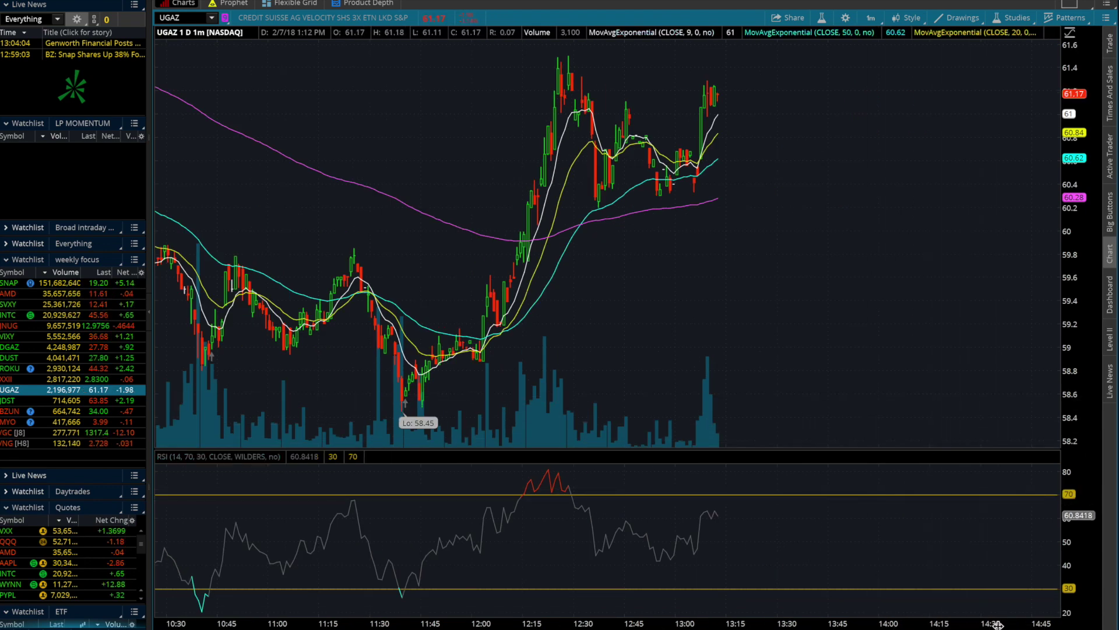
scroll(997, 627, "down", 3)
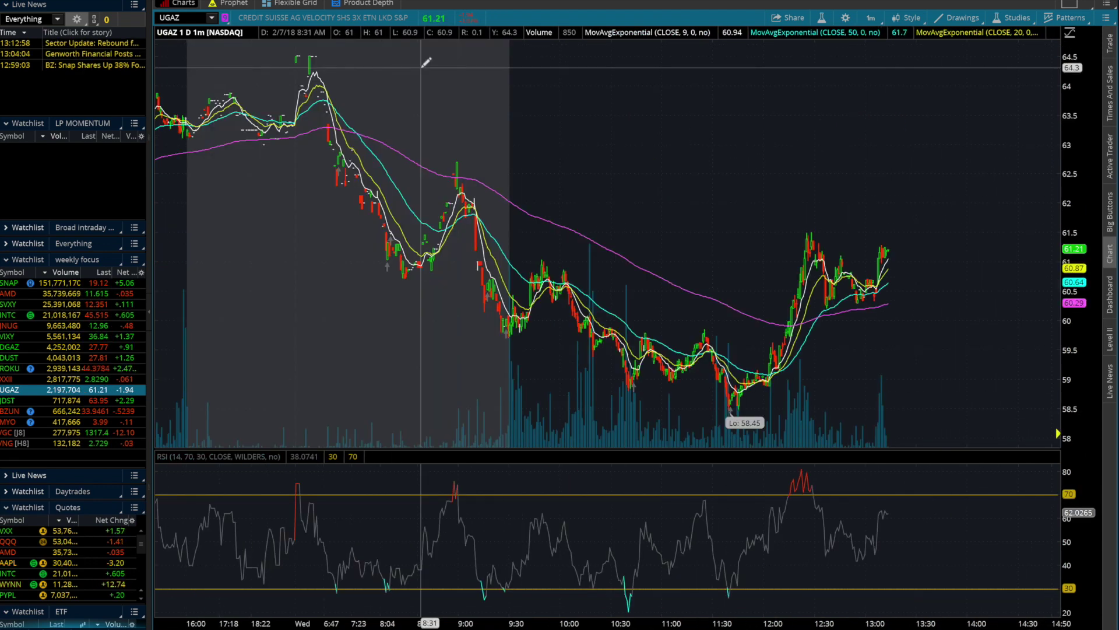
Step: Show UGAZ in the flexible grid layout and examine its 1-minute price against the orange and dashed yellow bands
left_click(300, 4)
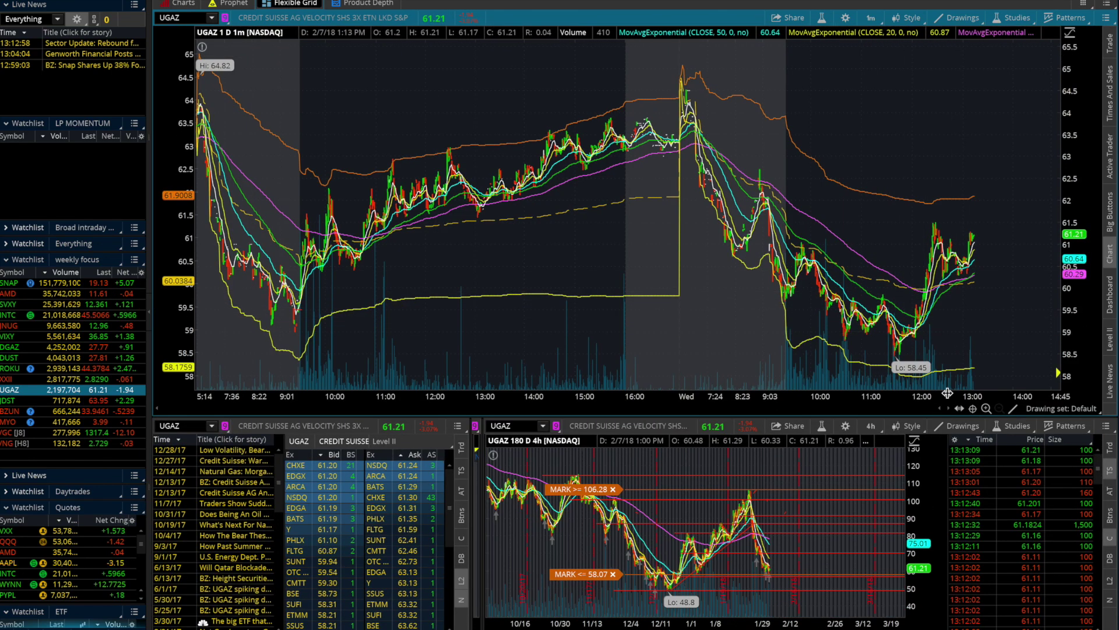
left_click_drag(765, 243, 1056, 245)
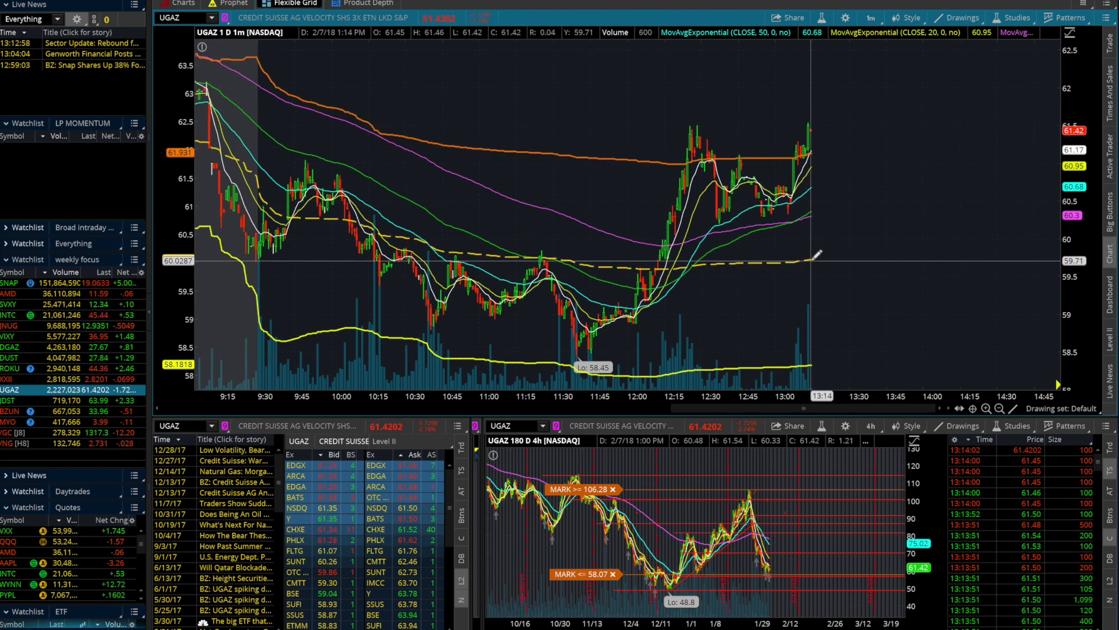
left_click(814, 260)
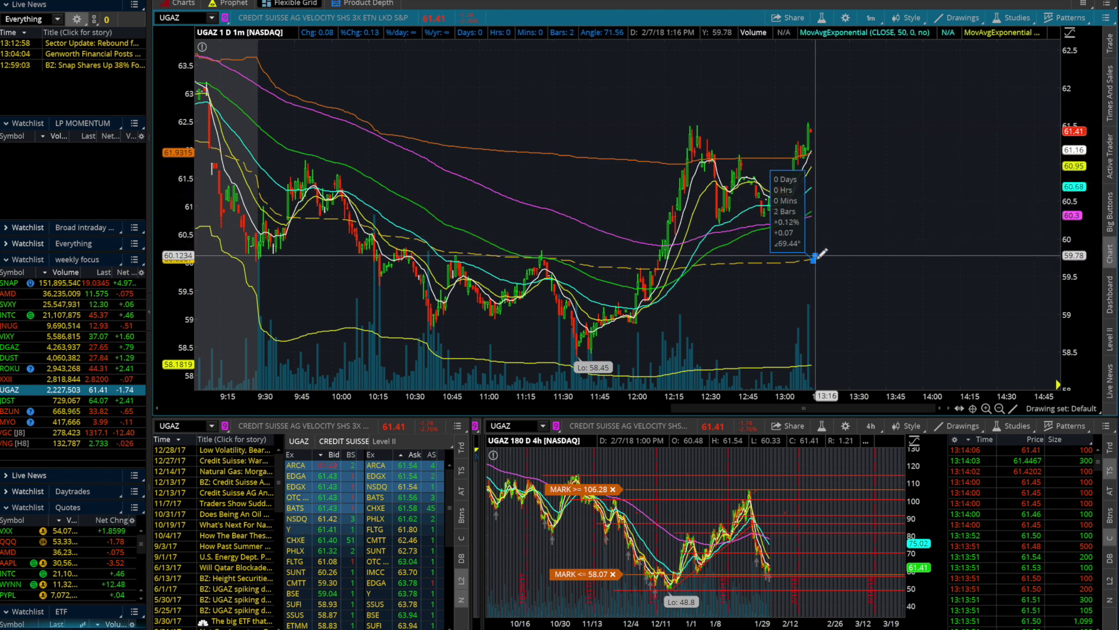
key("Escape")
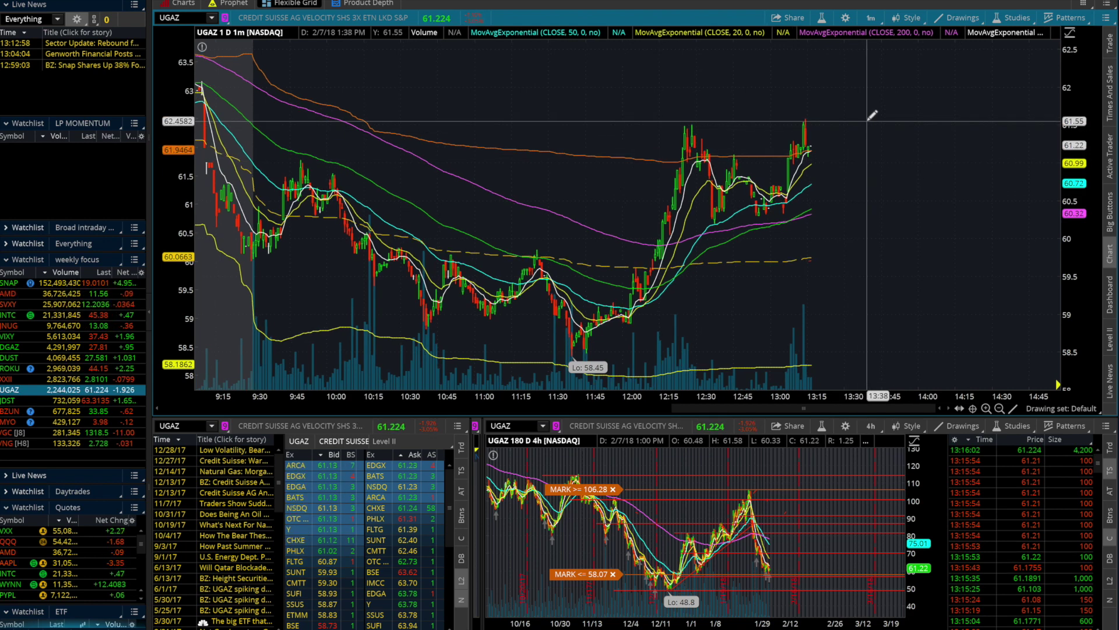
Step: Set the main UGAZ grid chart to 180 D : 4h and focus on the late January to early February decline
left_click(871, 17)
left_click(881, 171)
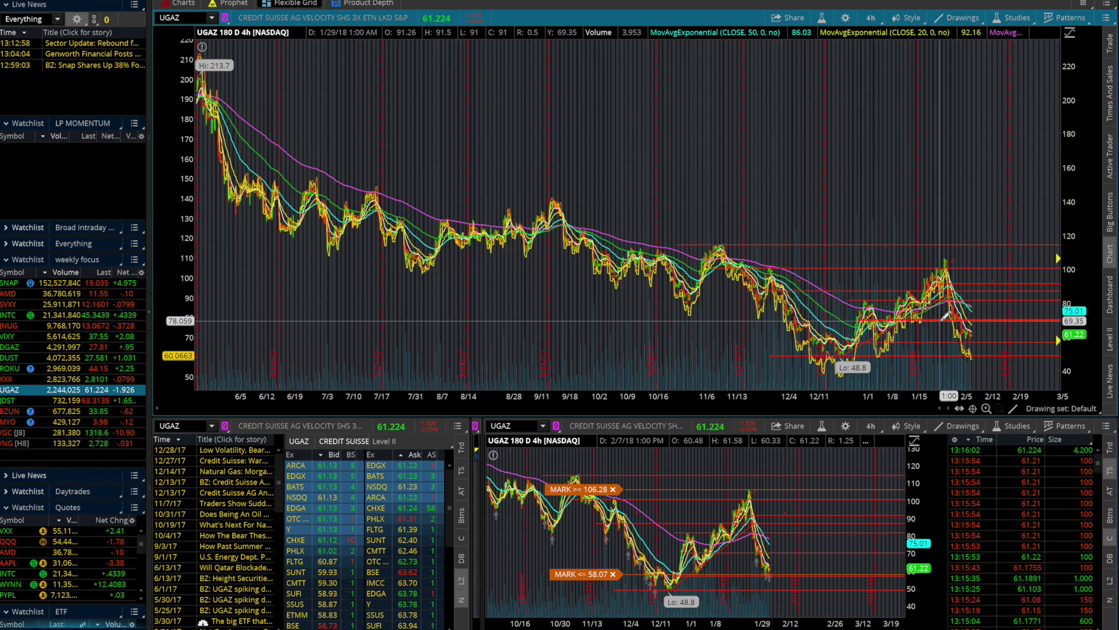
left_click_drag(987, 342, 912, 327)
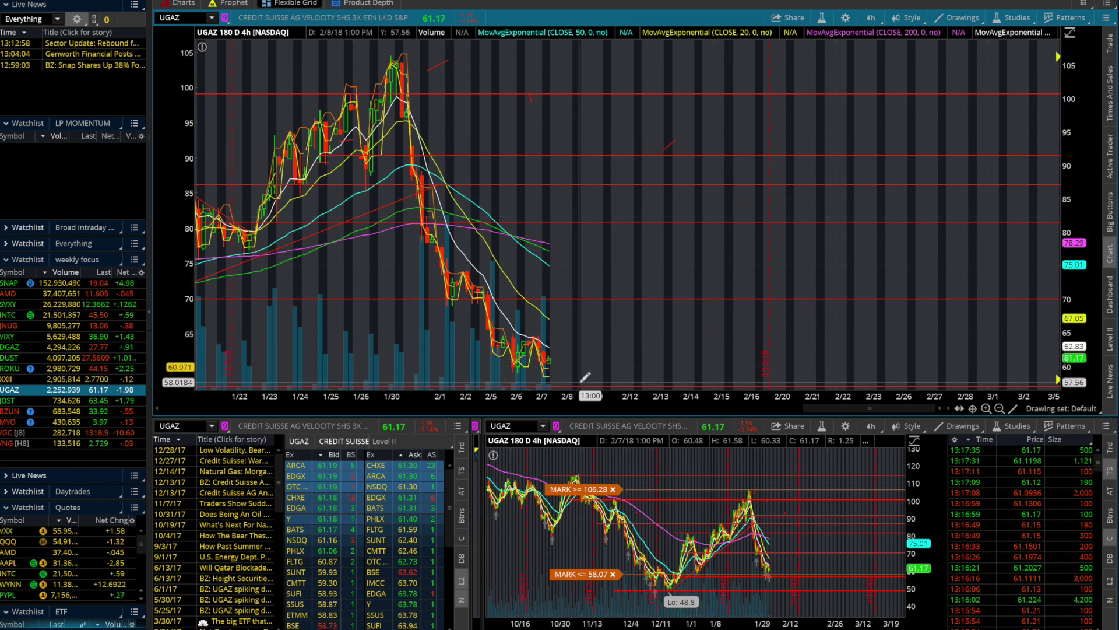
Step: Check UGAZ's 4-hour bounce potential from the recent low area up to the red resistance line near 70
left_click(597, 298)
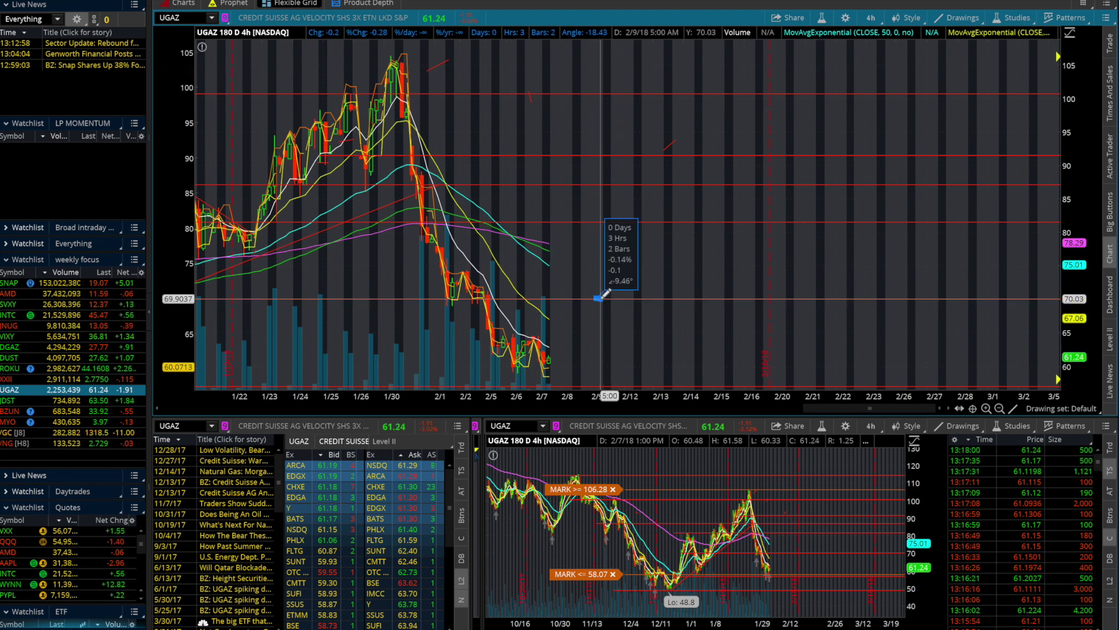
key("Escape")
left_click(587, 356)
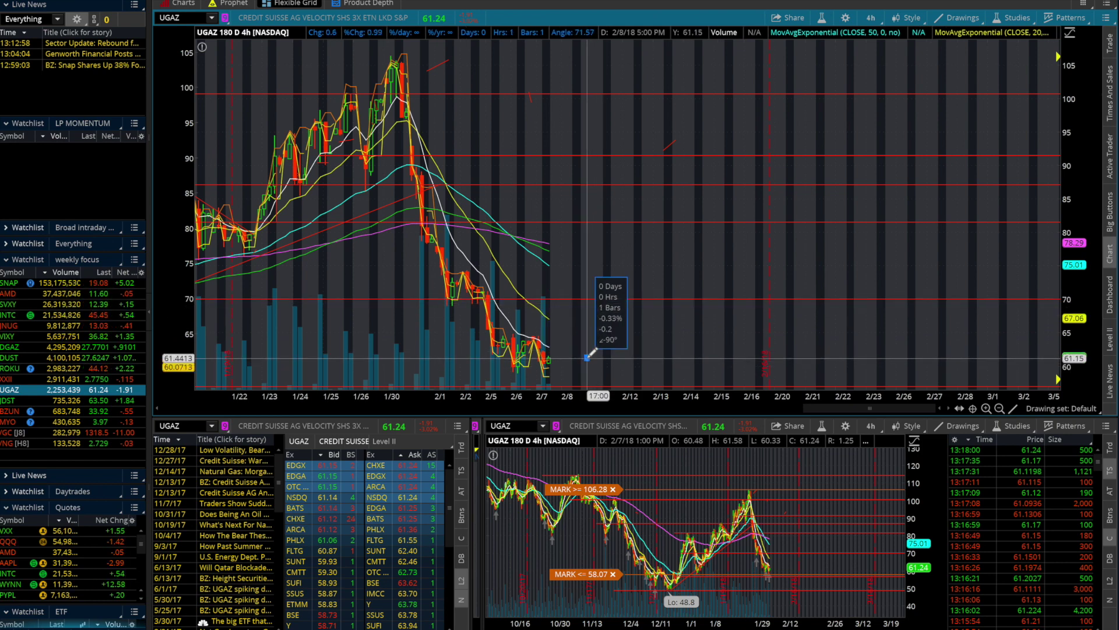
key("Escape")
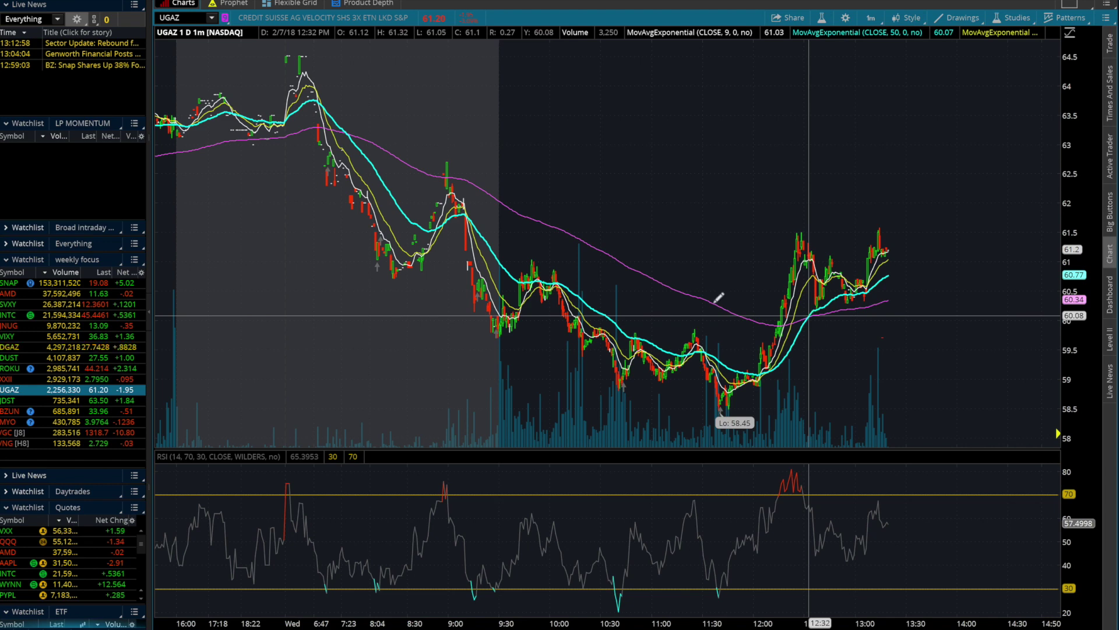
Step: Load DGAZ in the full-size 1-minute chart from the weekly focus watchlist
left_click(67, 347)
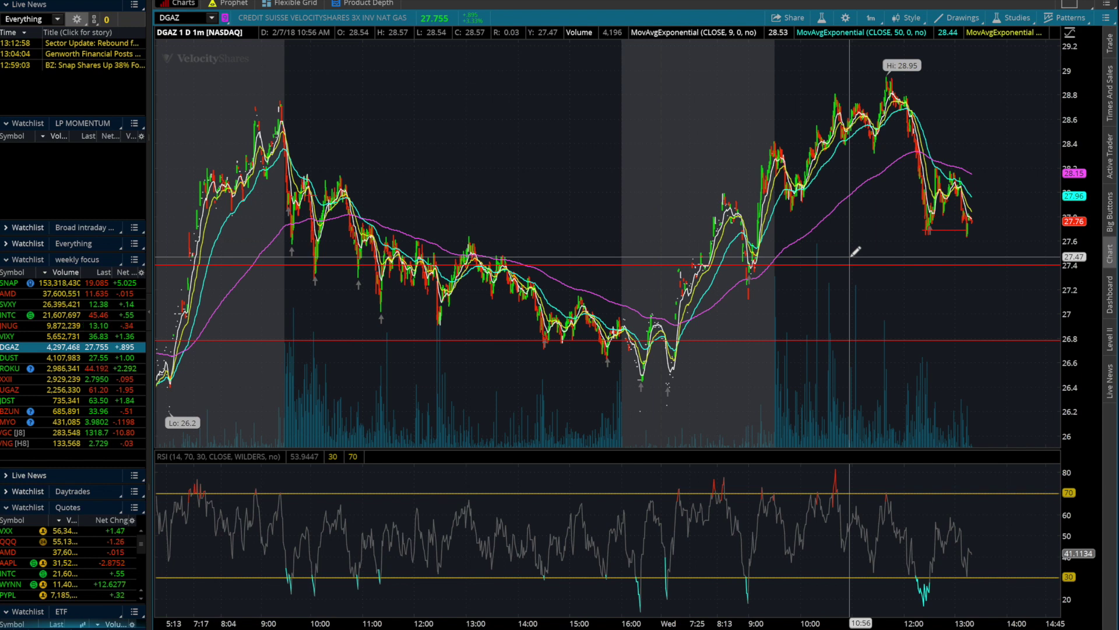
Step: Switch to MarketWatch in the browser, review the market overview and open the oil futures quote page
key("ctrl+Left")
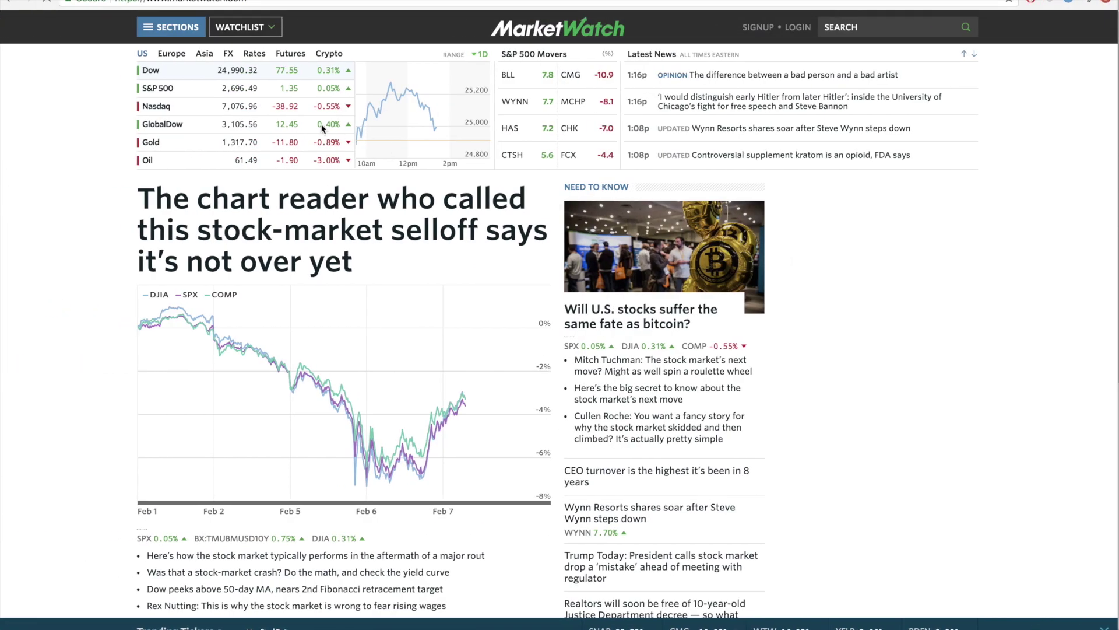
mouse_move(287, 143)
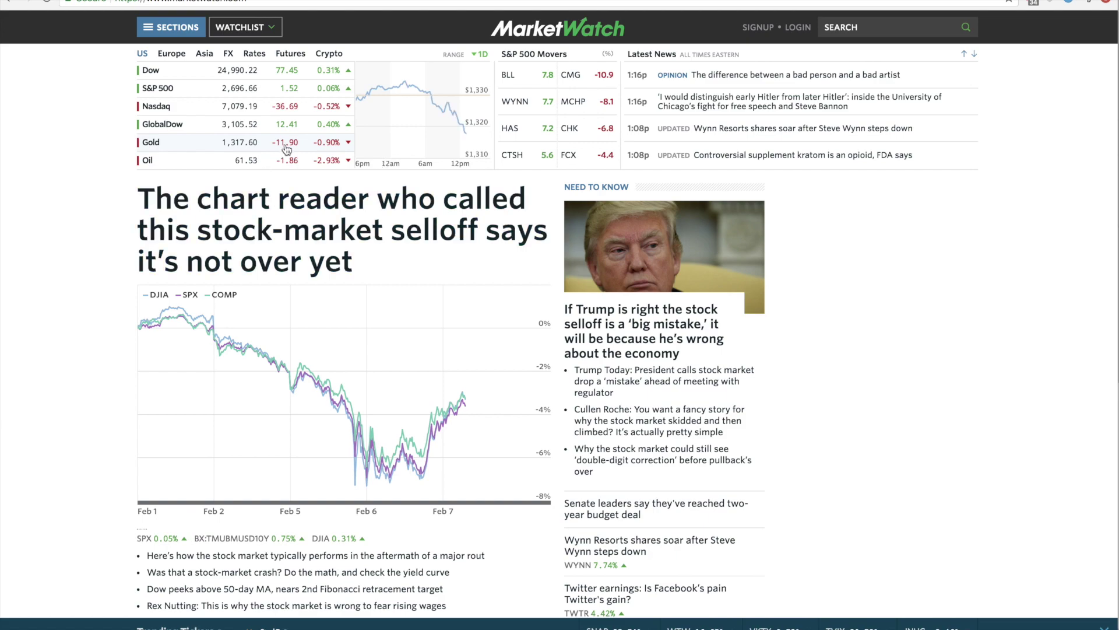
scroll(397, 136, "down", 8)
scroll(336, 309, "up", 8)
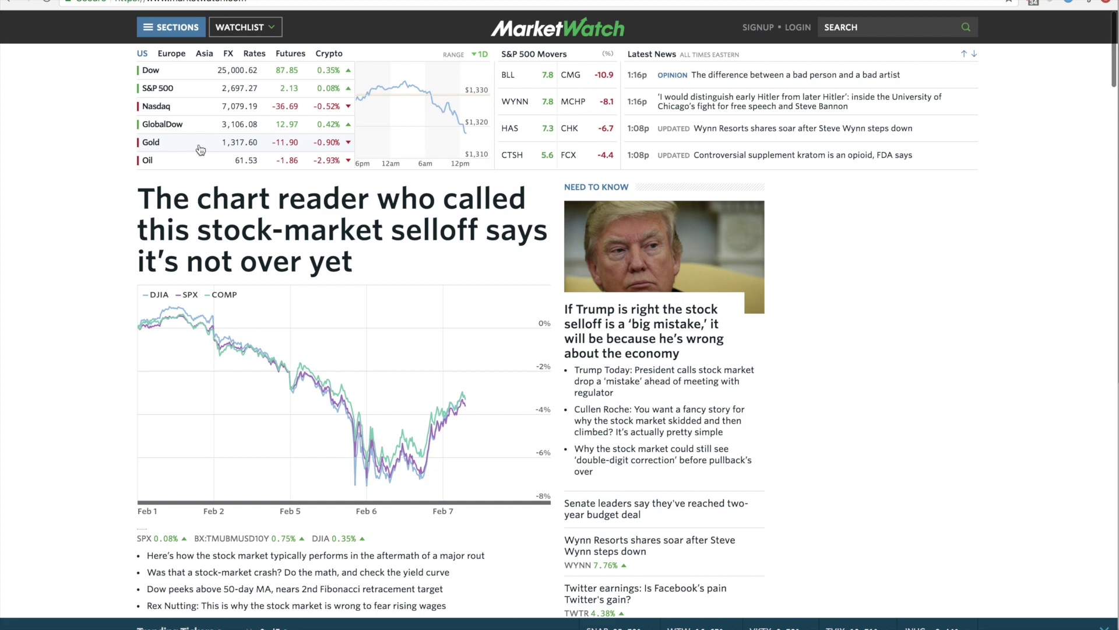
left_click(209, 168)
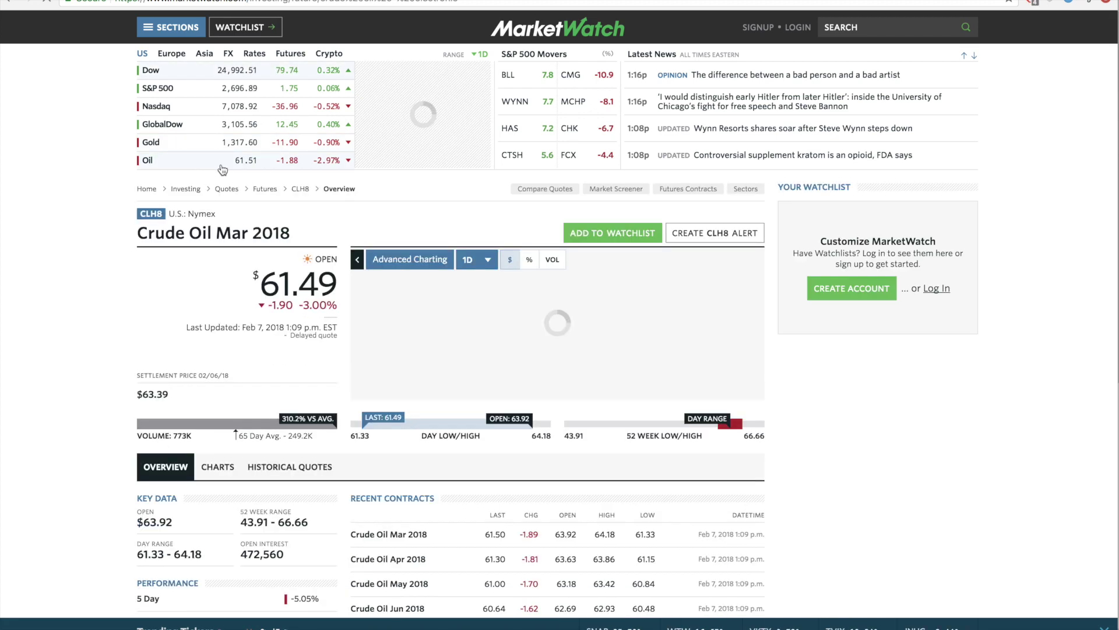
Step: Review the Crude Oil Mar 2018 page on MarketWatch, covering the price chart, performance, recent contracts and energy futures overview
key("ctrl+Right")
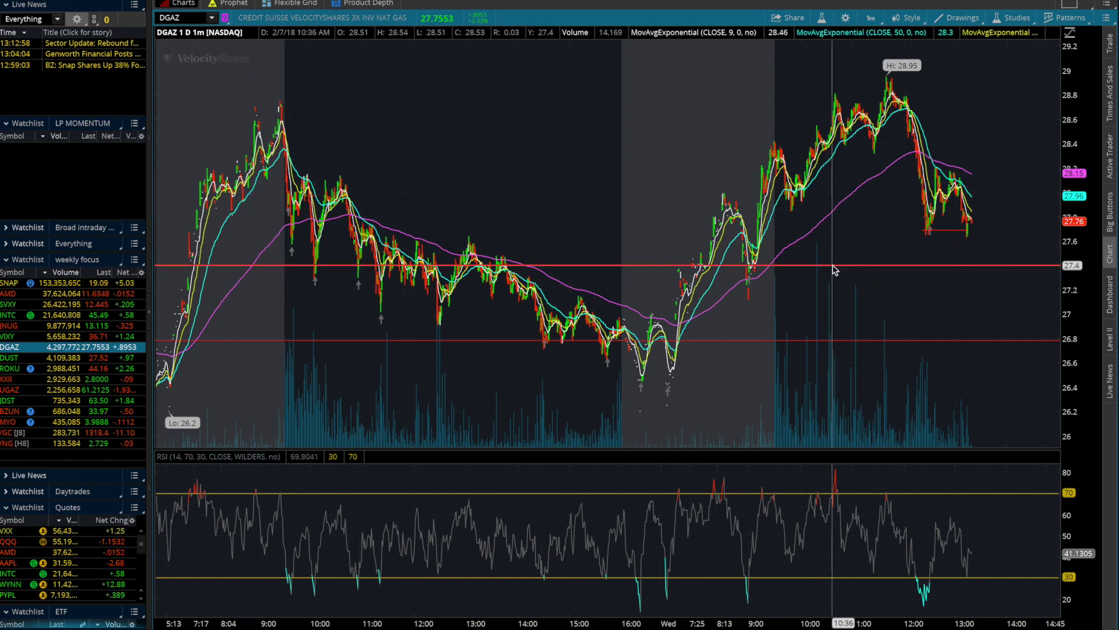
key("ctrl+Left")
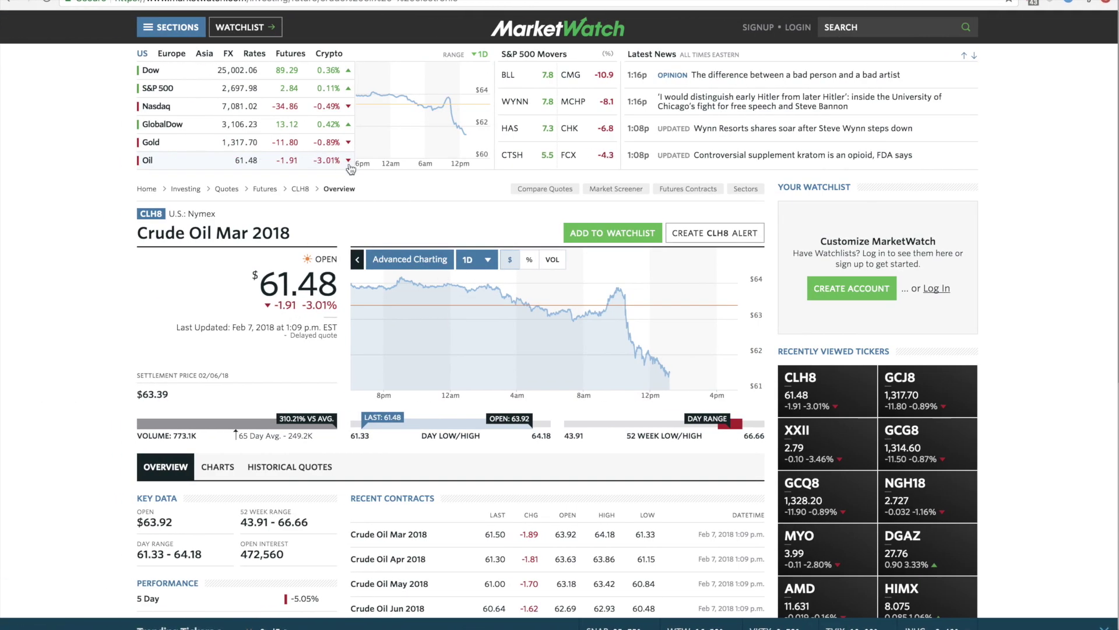
scroll(433, 320, "down", 5)
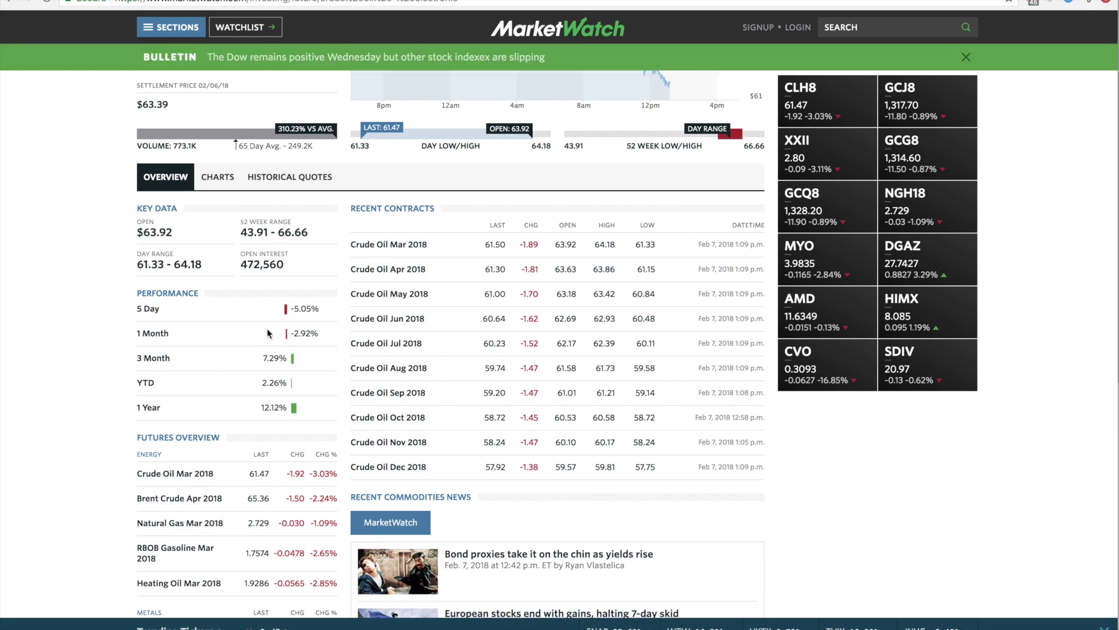
scroll(268, 330, "up", 3)
scroll(267, 327, "down", 7)
scroll(204, 367, "up", 3)
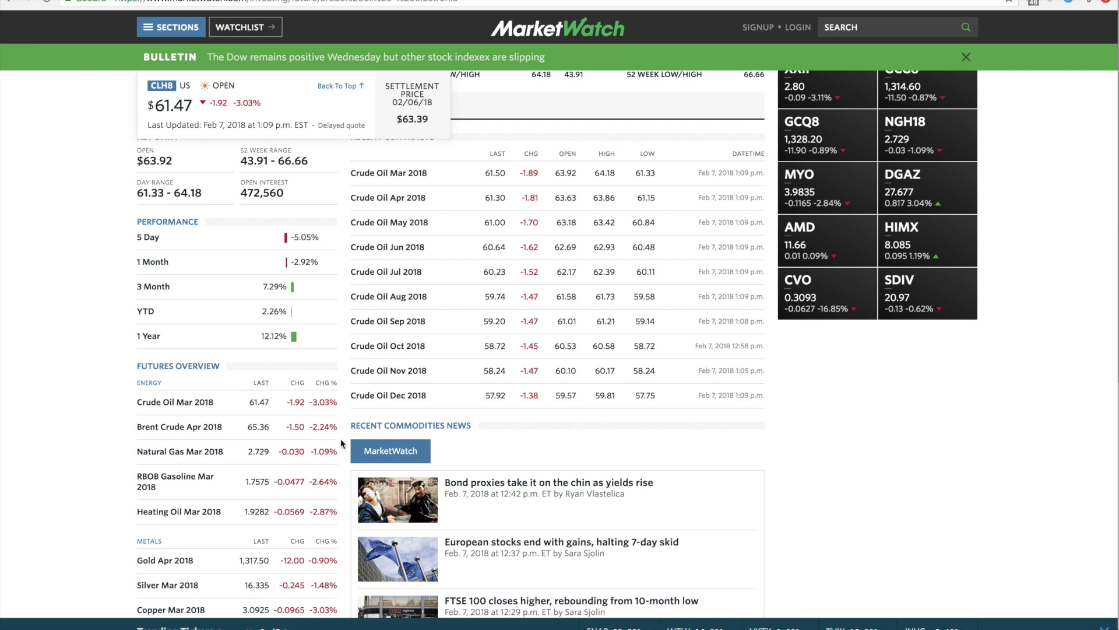
scroll(443, 362, "up", 2)
scroll(442, 365, "down", 1)
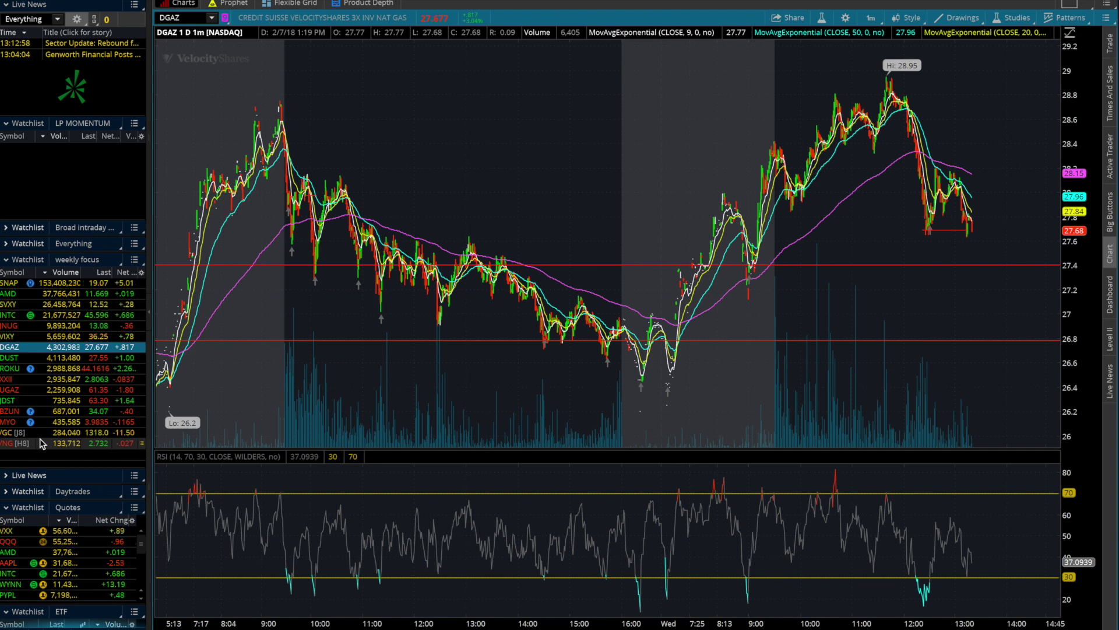
Step: Load the /NG natural gas futures 1-minute chart in the trading platform and trace the decline from the early-morning high
left_click(41, 443)
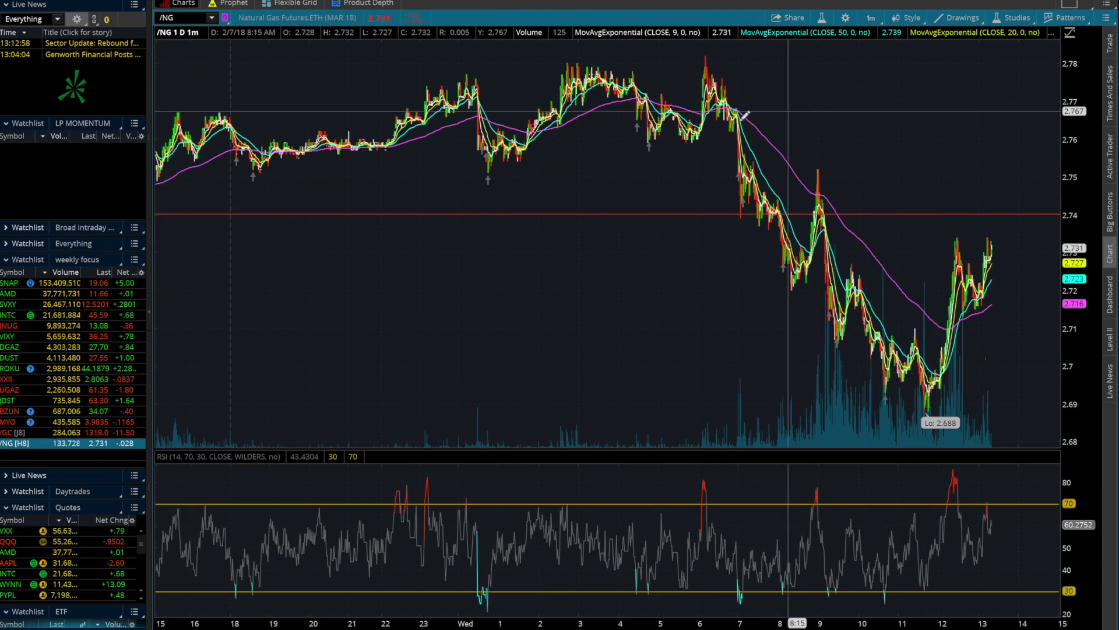
left_click(706, 69)
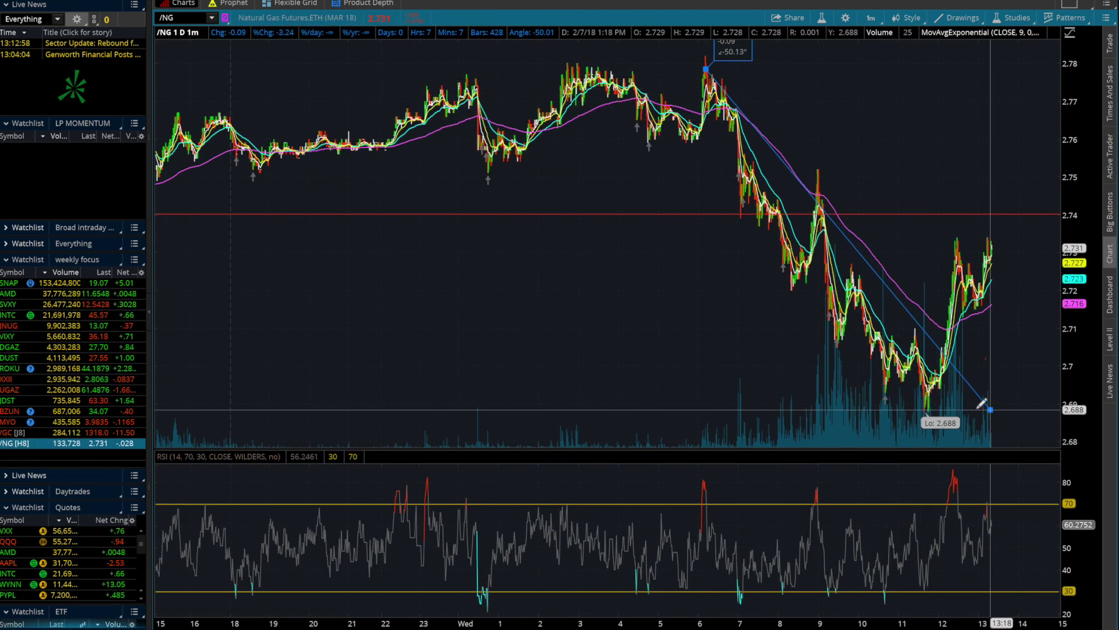
left_click(905, 86)
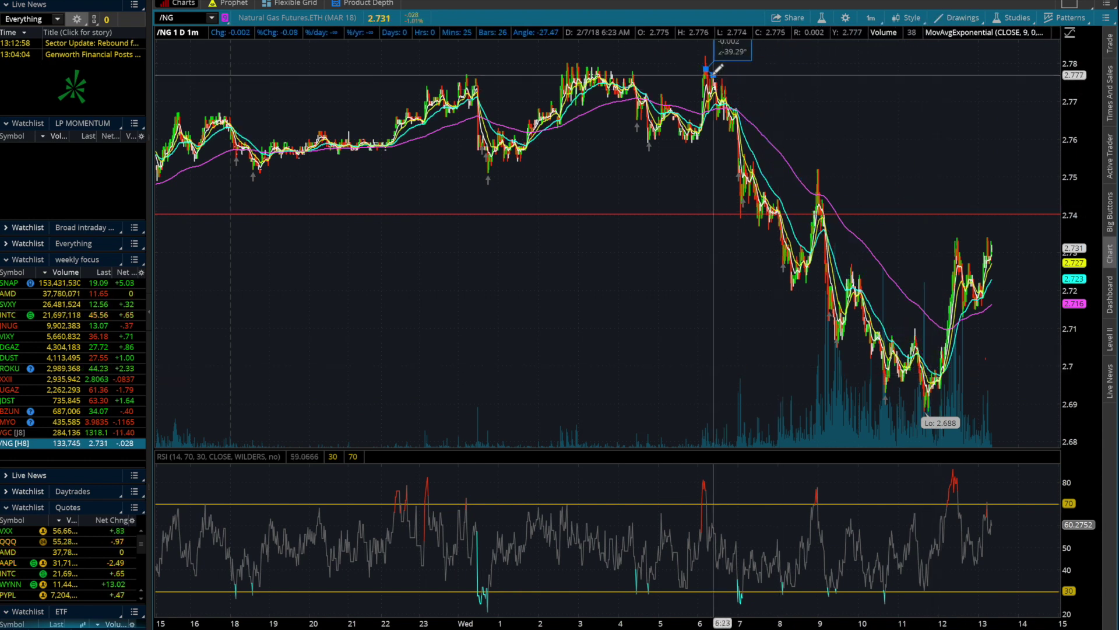
key("Escape")
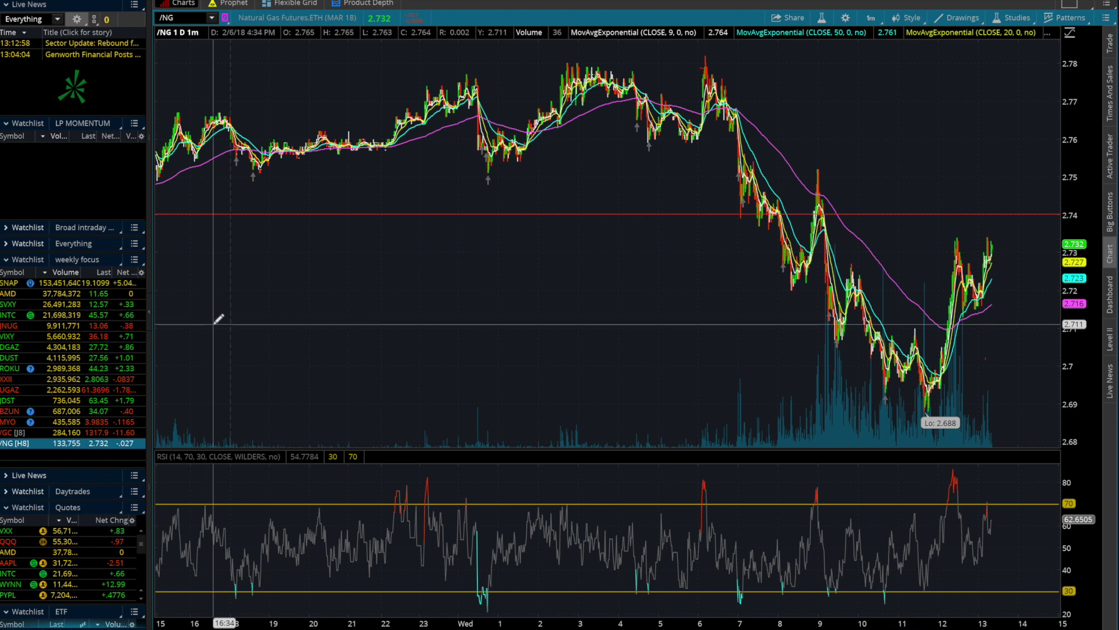
Step: Load DGAZ in the 1-minute chart, trace its morning climb and compare it with MarketWatch's energy futures quotes
left_click(62, 347)
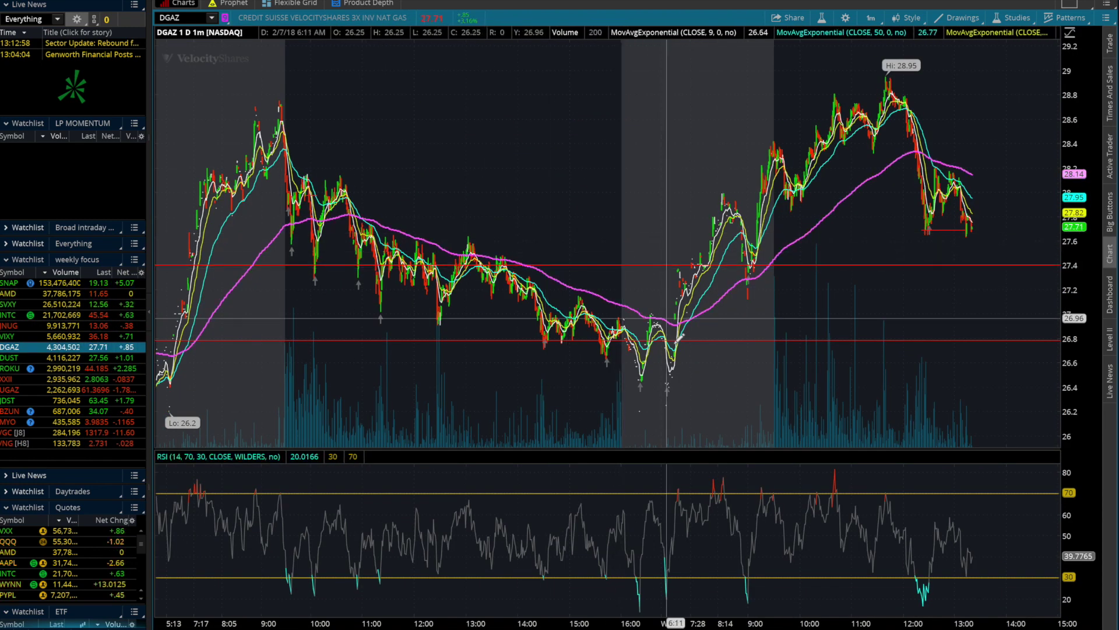
mouse_move(675, 352)
left_mouse_down()
mouse_move(895, 99)
mouse_move(835, 147)
left_mouse_up()
key("Escape")
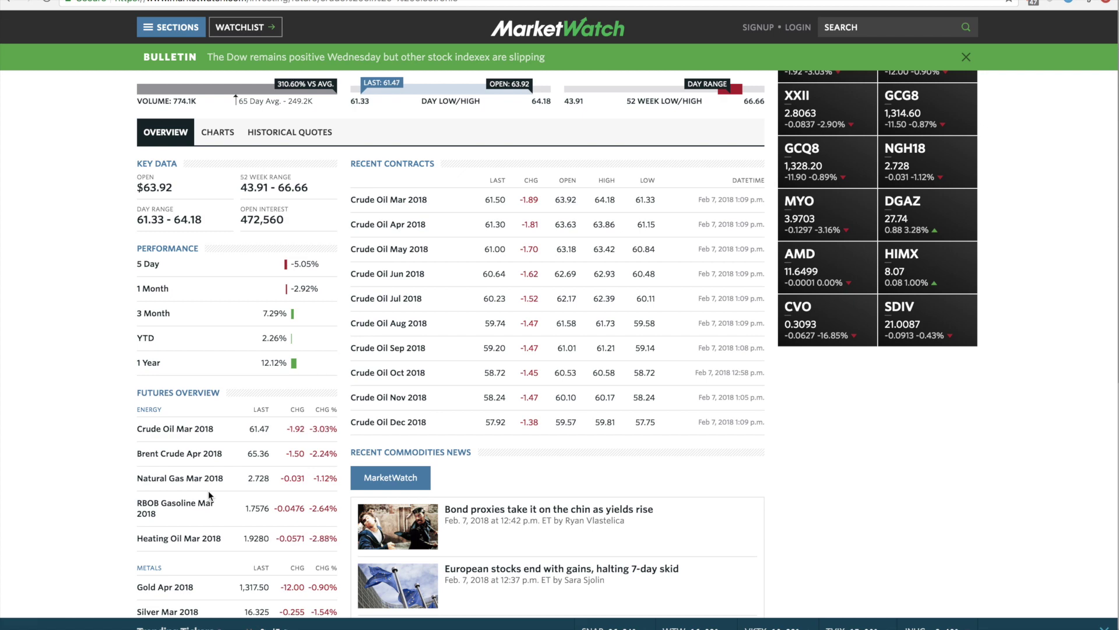
key("ctrl+Right")
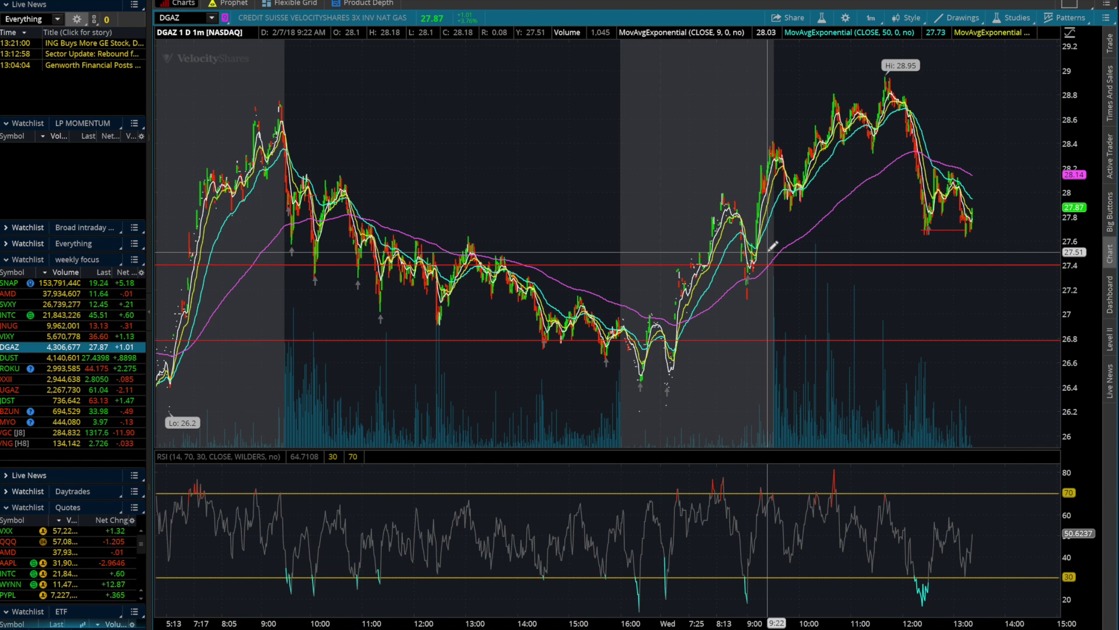
key("ctrl+Left")
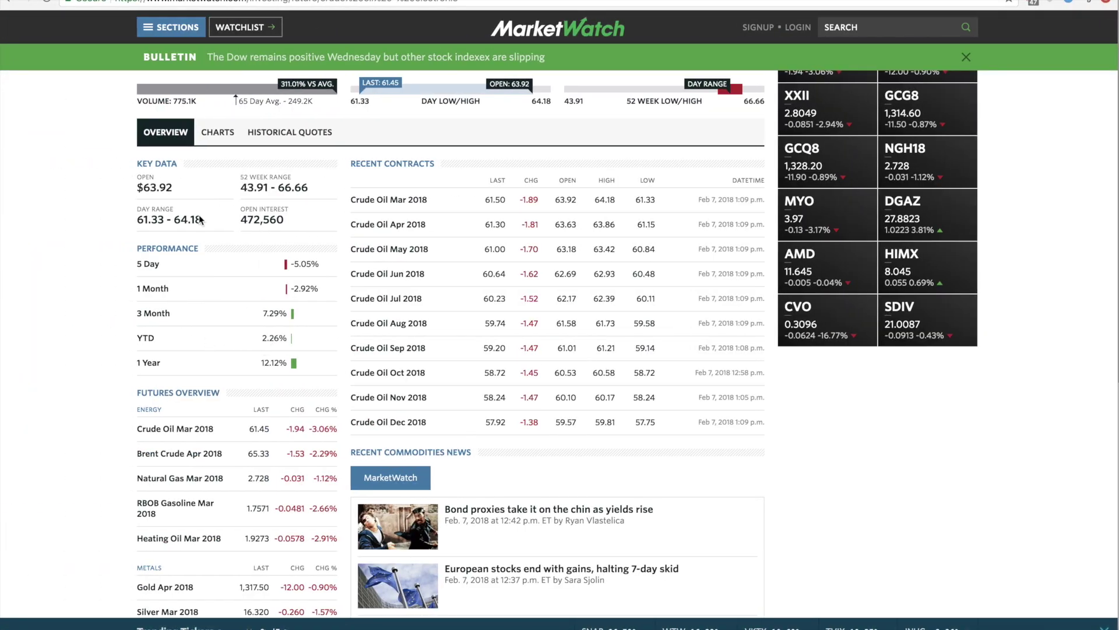
Step: Open the gold quote page on MarketWatch and review the Gold Apr 2018 chart, key data and contracts
scroll(200, 219, "up", 6)
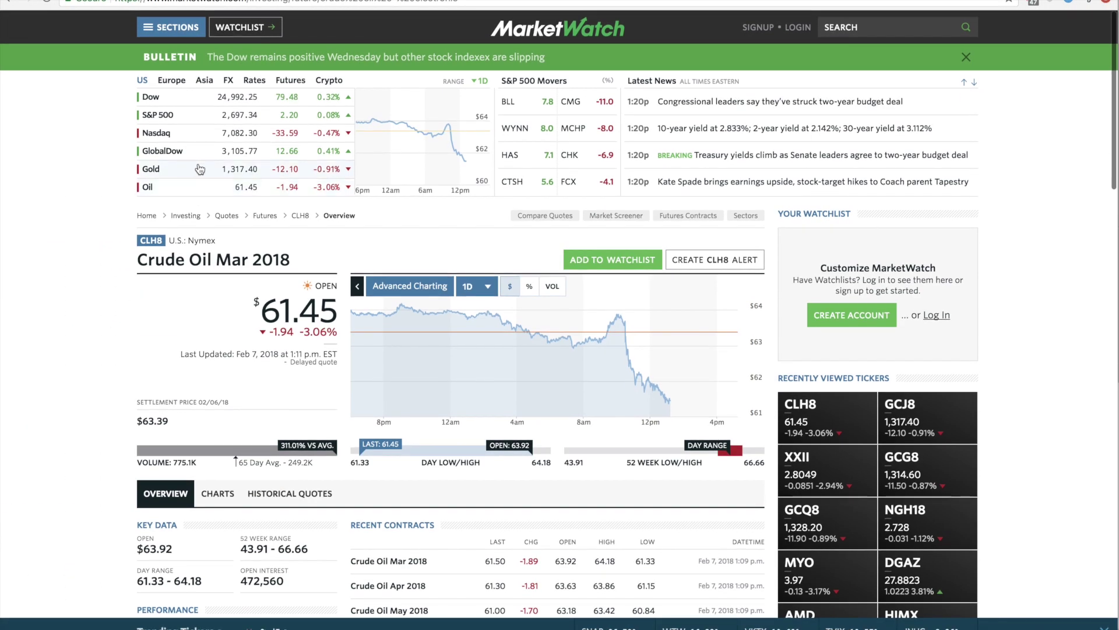
left_click(200, 169)
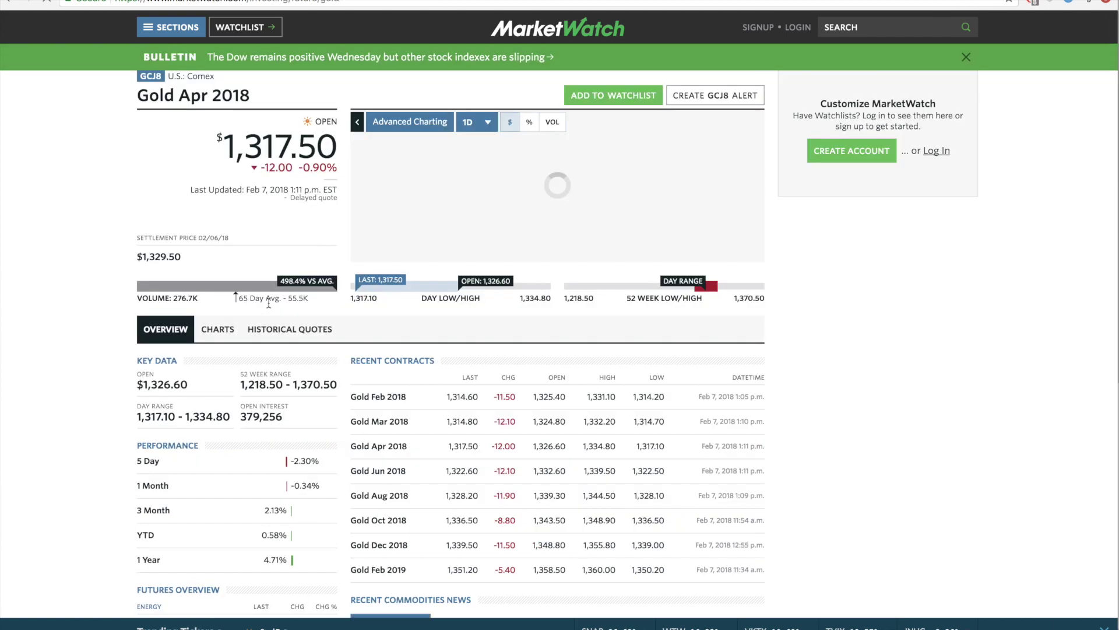
scroll(268, 302, "down", 4)
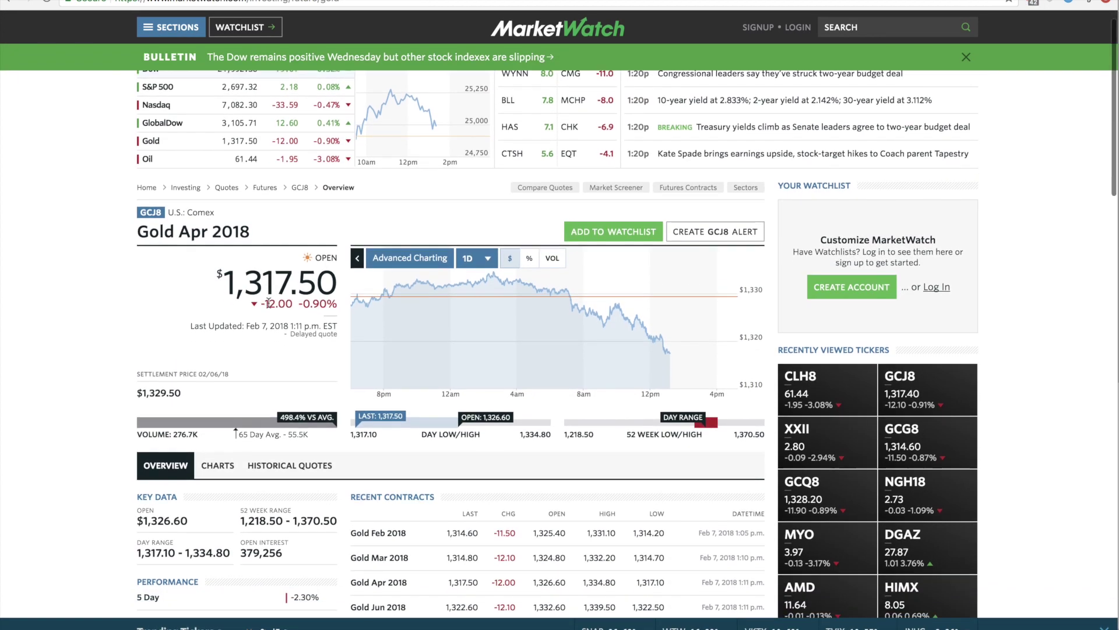
Step: Switch to the trading platform and view the 1-minute charts of DUST and the /GC gold futures
key("ctrl+Right")
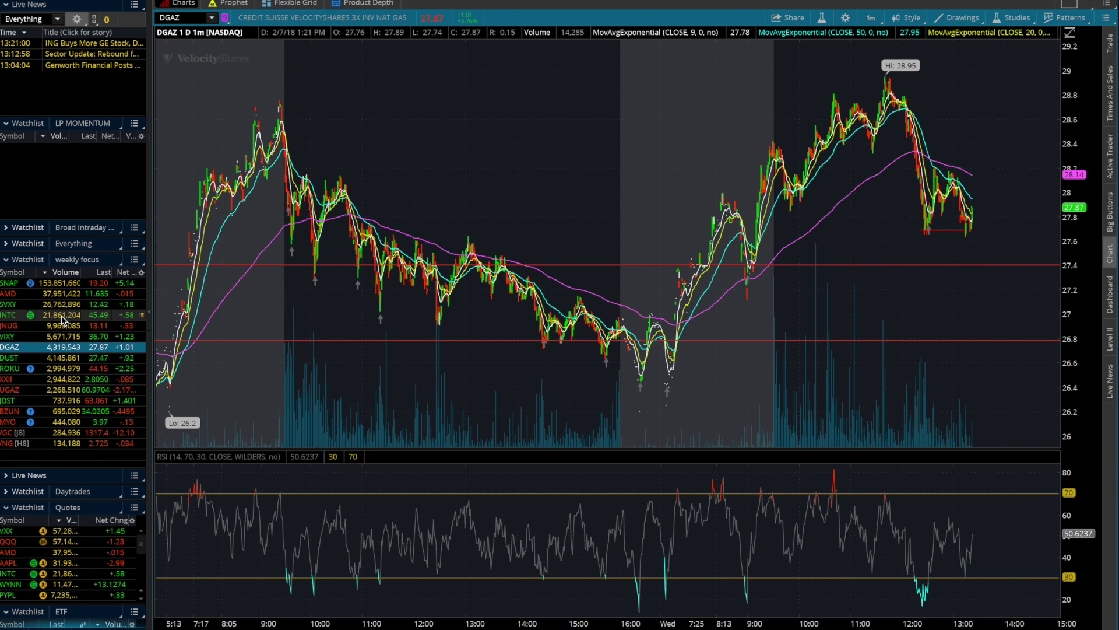
left_click(40, 358)
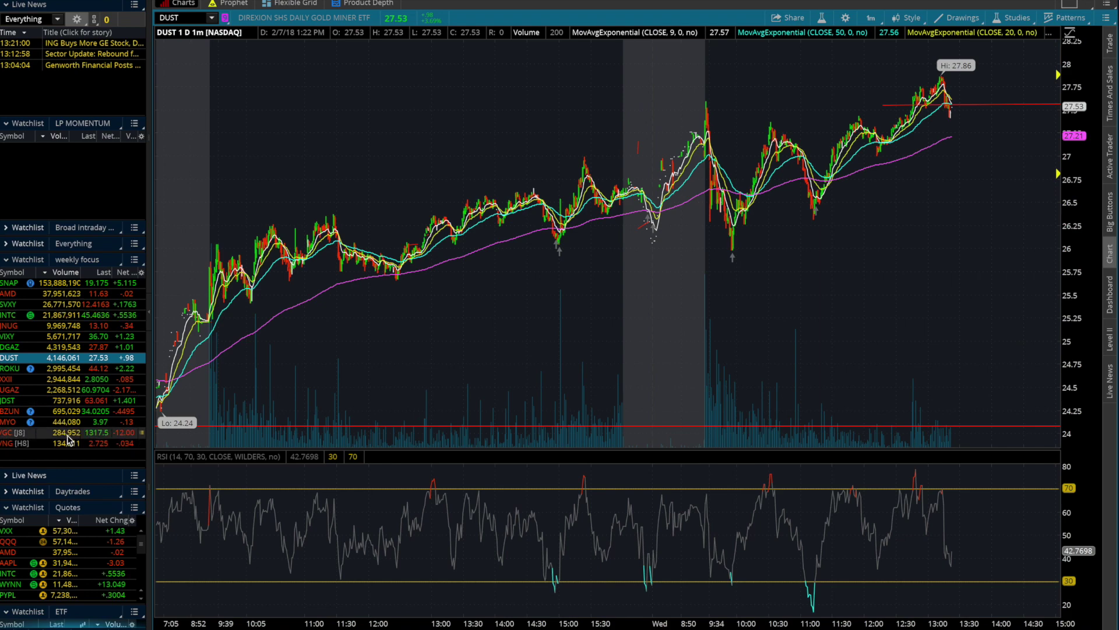
left_click(35, 432)
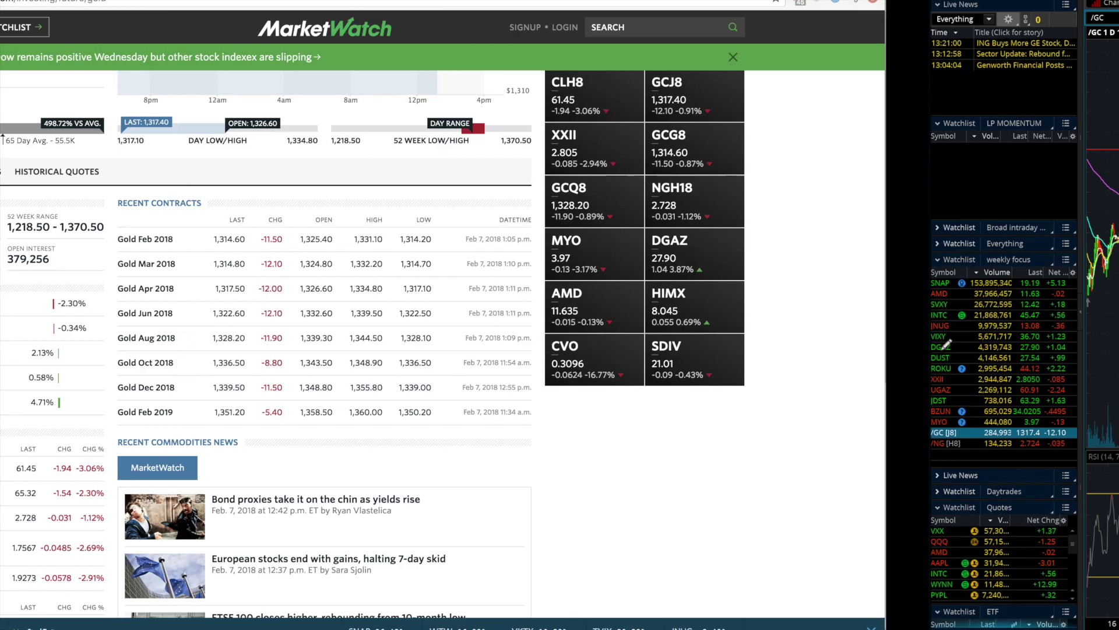
Step: Open the advanced chart for Gold Apr 2018 on MarketWatch and review it
scroll(251, 174, "up", 4)
scroll(250, 174, "down", 3)
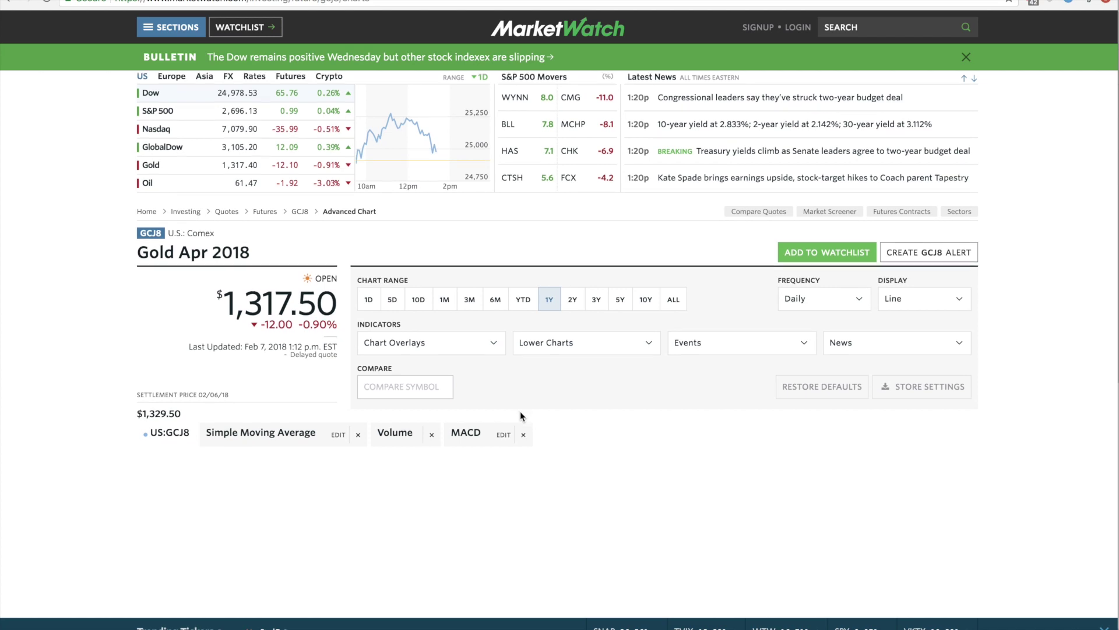
scroll(520, 411, "down", 3)
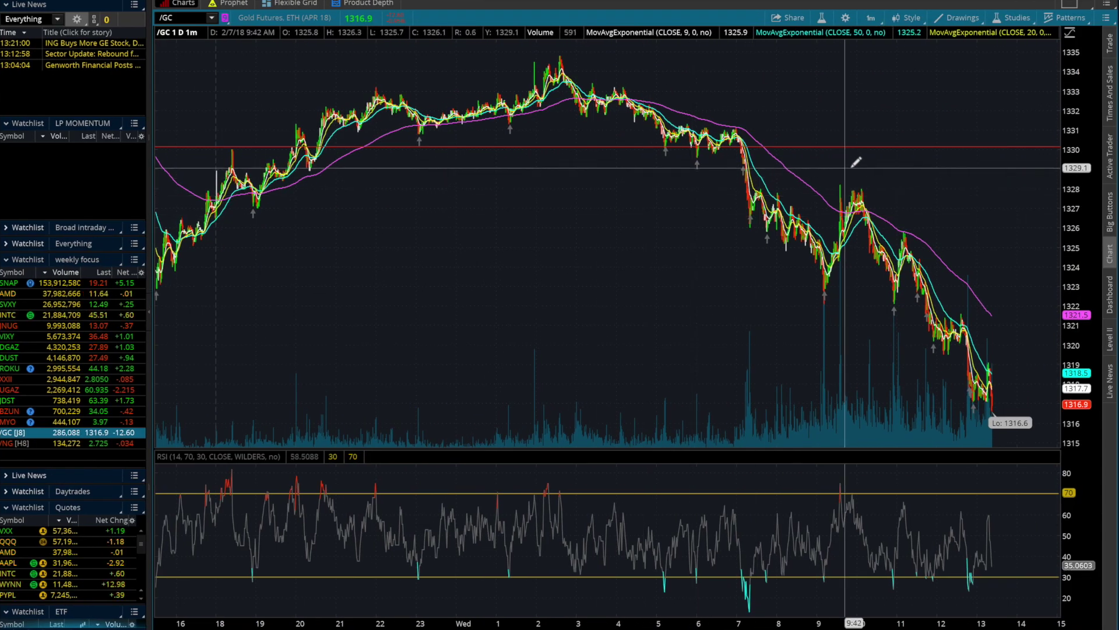
Step: View the 1-minute charts of JDST and the VIX volatility index in the trading platform
left_click(56, 402)
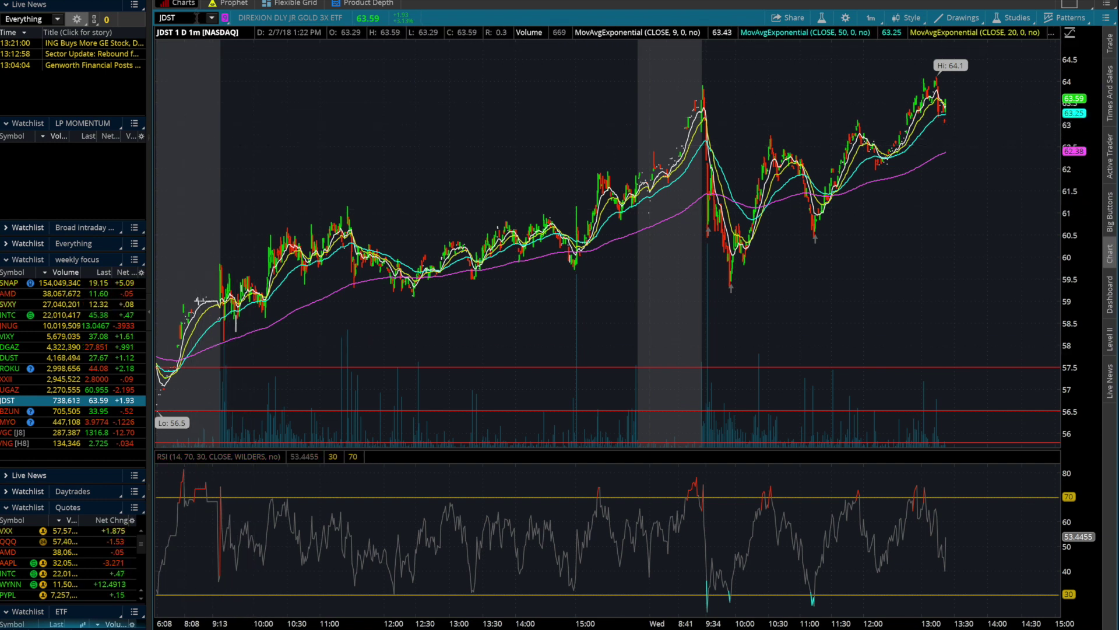
type("V")
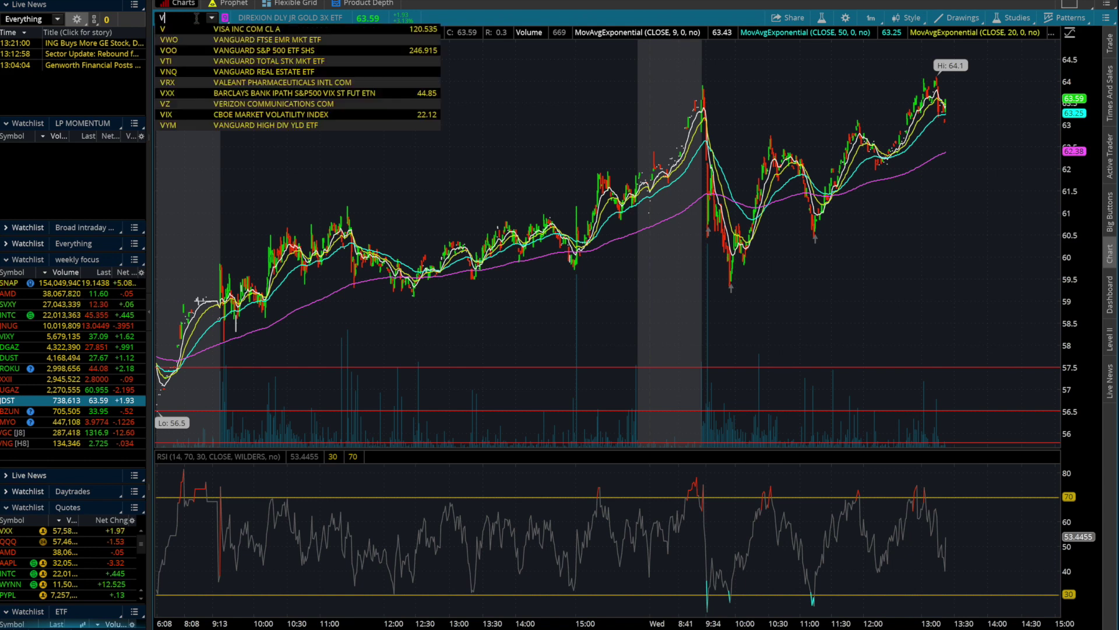
type("IX")
key("Return")
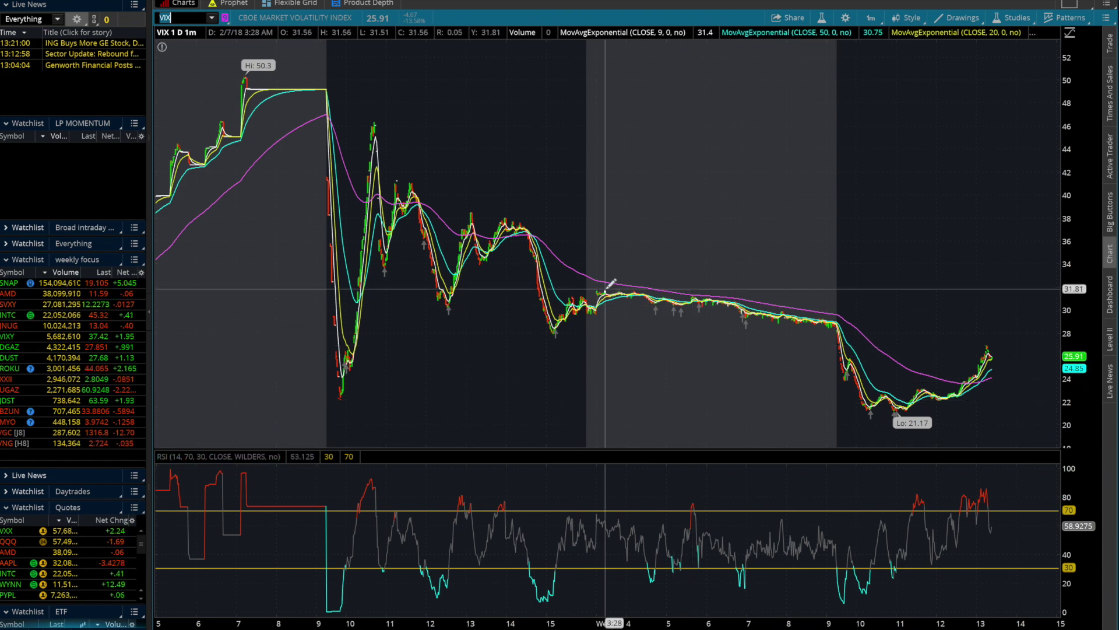
Step: Load SVXY in the 1-minute chart and examine the February 7 session's opening rise, pullback and late-morning peak
type("SVXY")
key("Return")
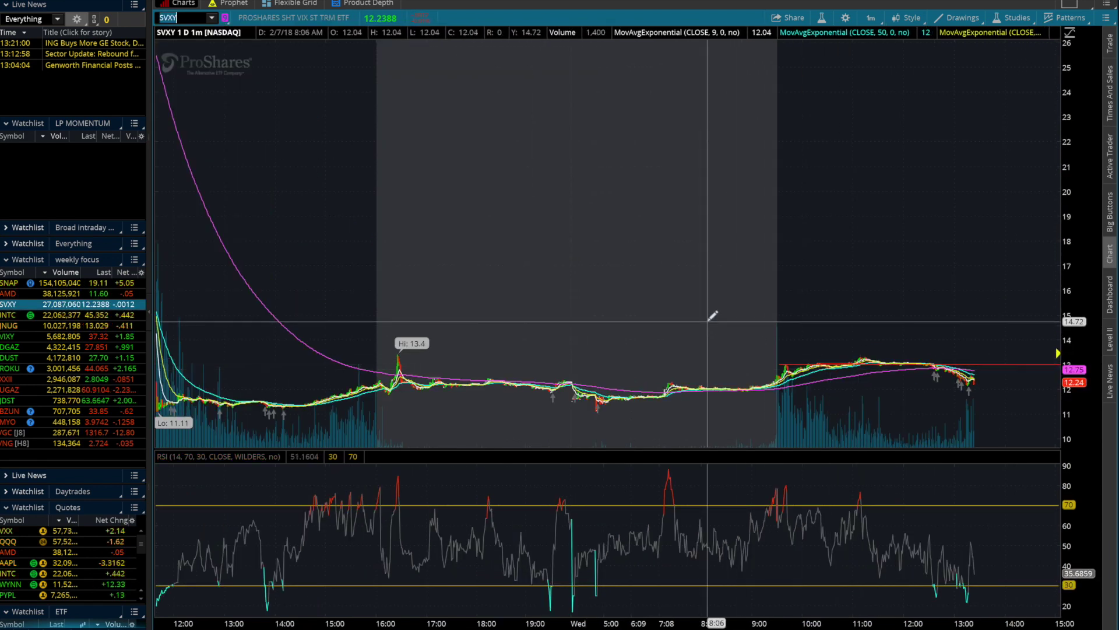
left_click_drag(721, 338, 1067, 391)
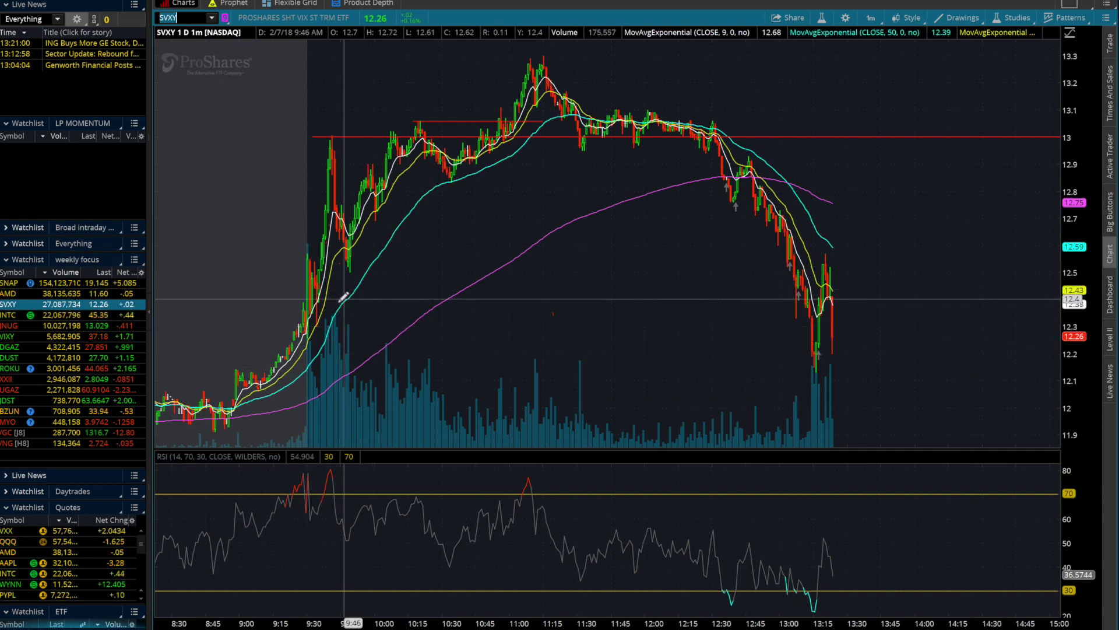
left_click_drag(299, 337, 353, 278)
left_click_drag(411, 180, 295, 340)
mouse_move(558, 76)
left_mouse_down()
mouse_move(811, 302)
mouse_move(561, 72)
left_mouse_up()
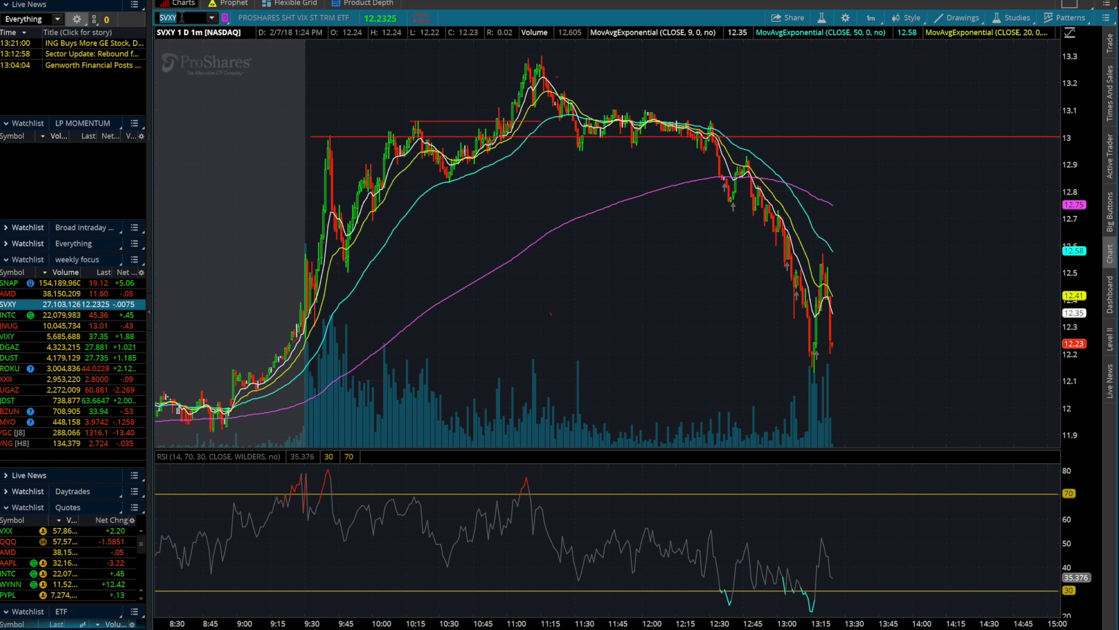
Step: Examine VIXY's February 7 session in the 1-minute chart and compare it with the VIX index chart
type("VIXY")
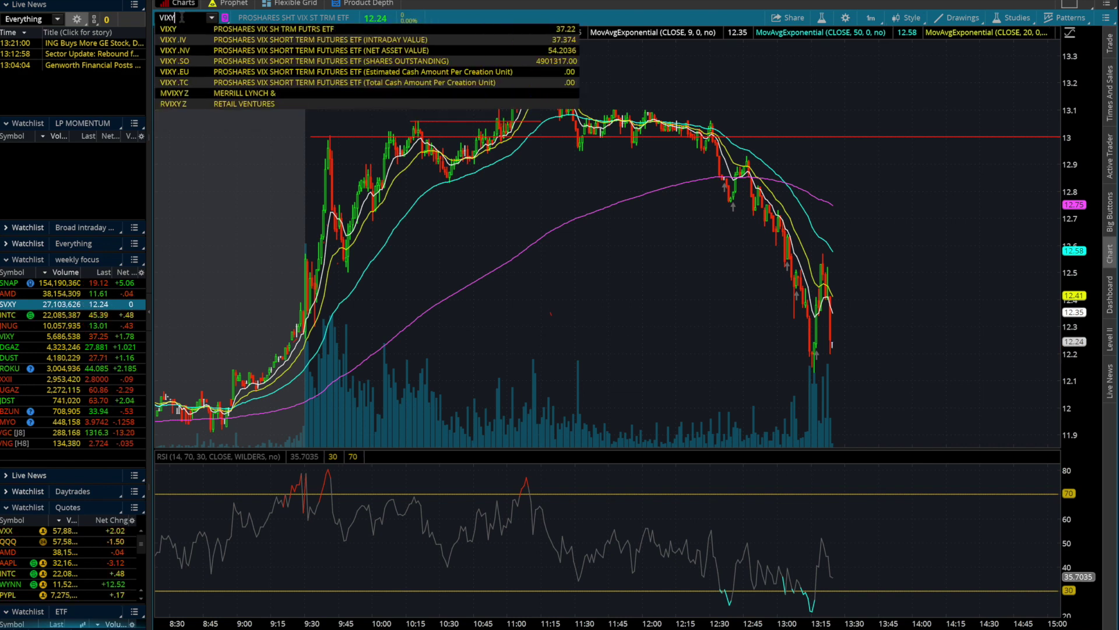
key("Return")
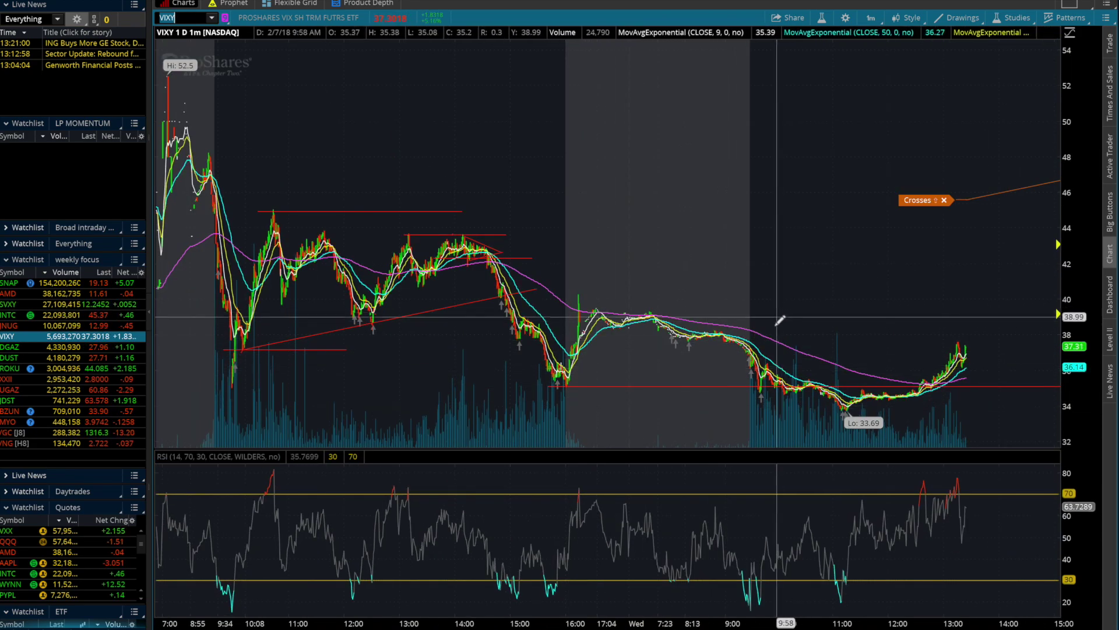
left_click_drag(752, 331, 974, 350)
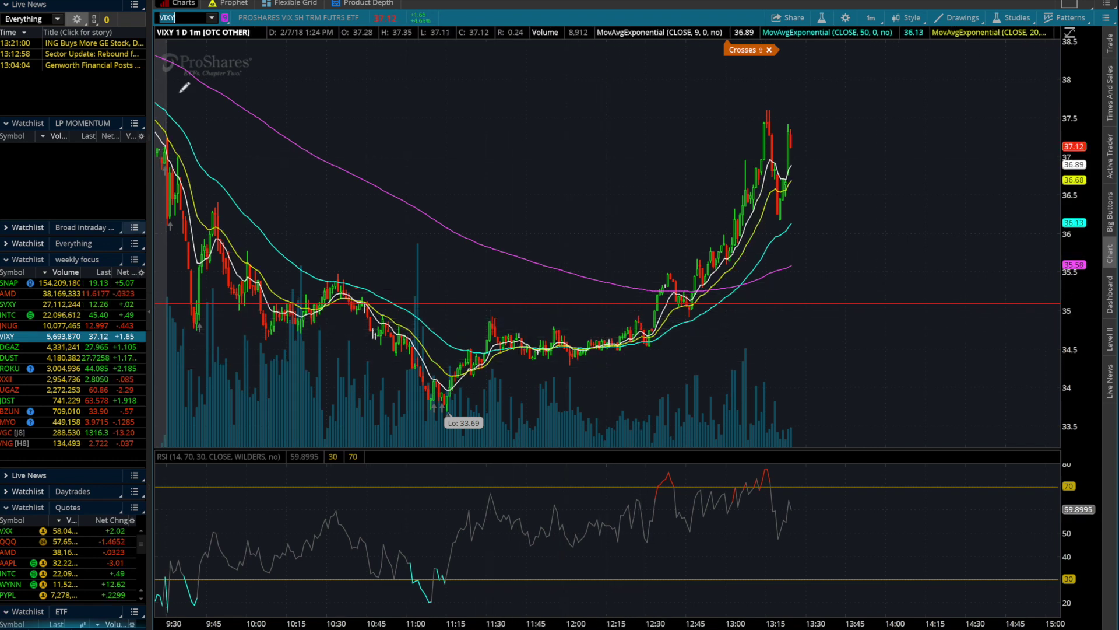
type("VIX")
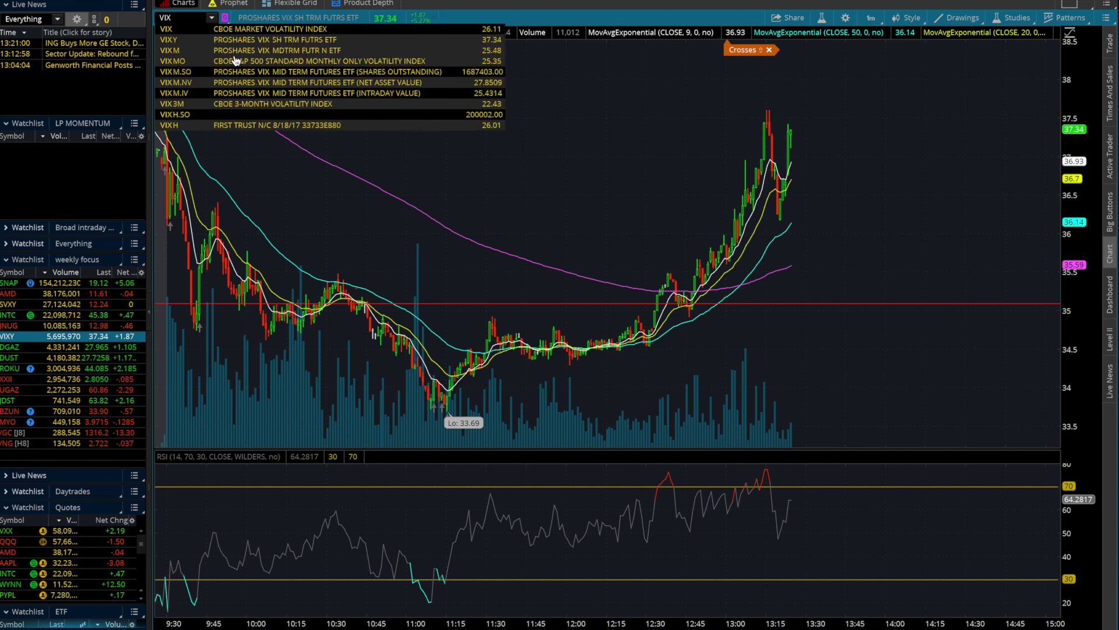
key("Return")
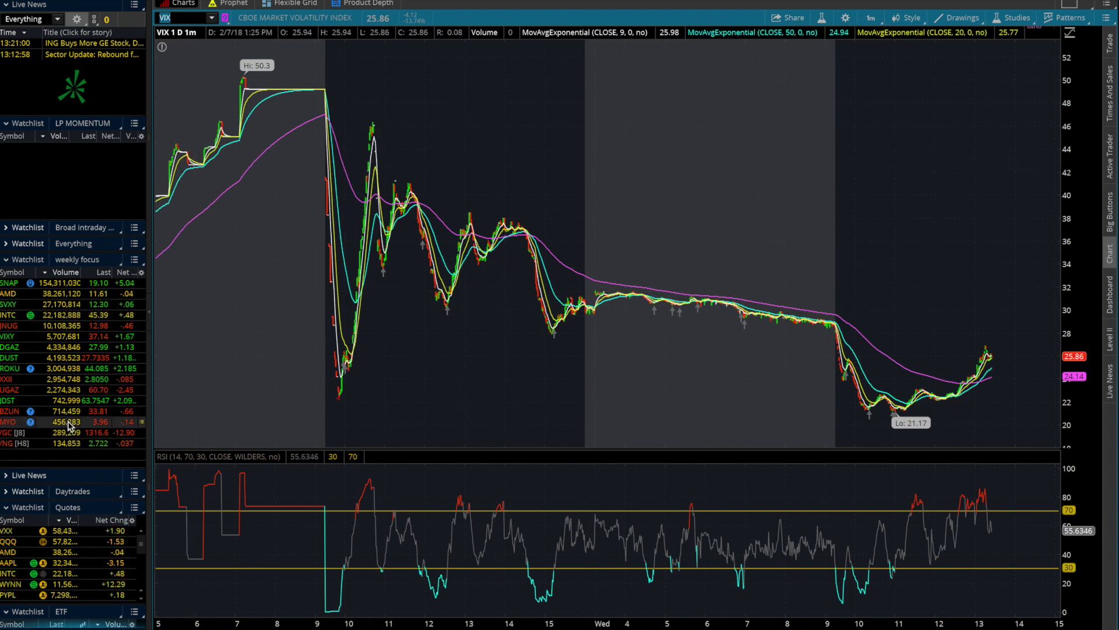
Step: Load DGAZ and compare its 180 D : 4h grid chart with the full-size 1-minute chart
left_click(94, 349)
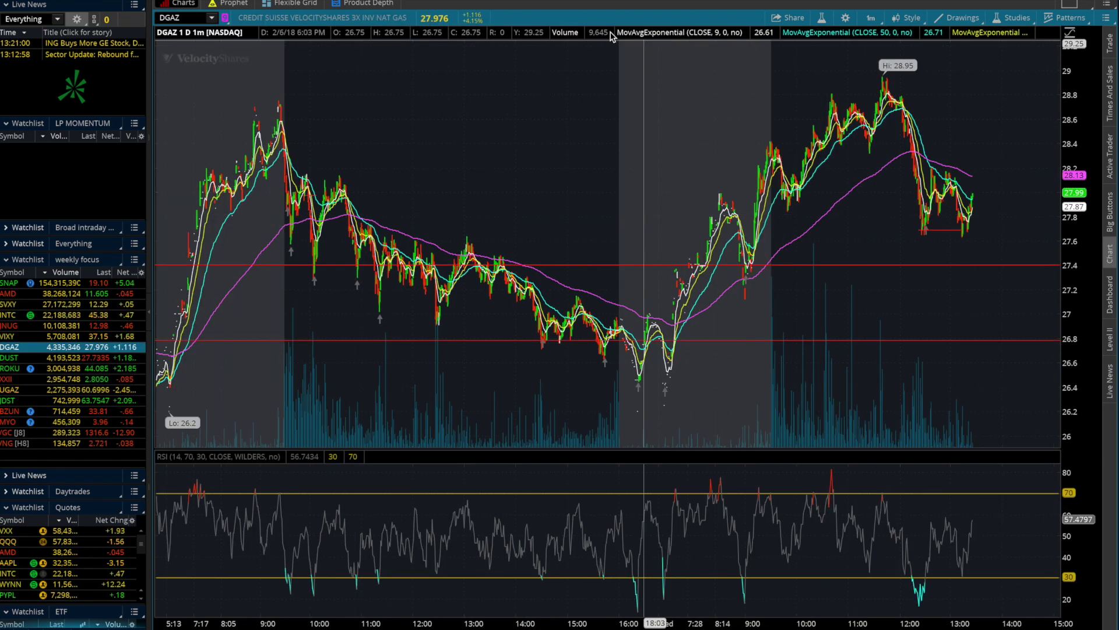
left_click(294, 3)
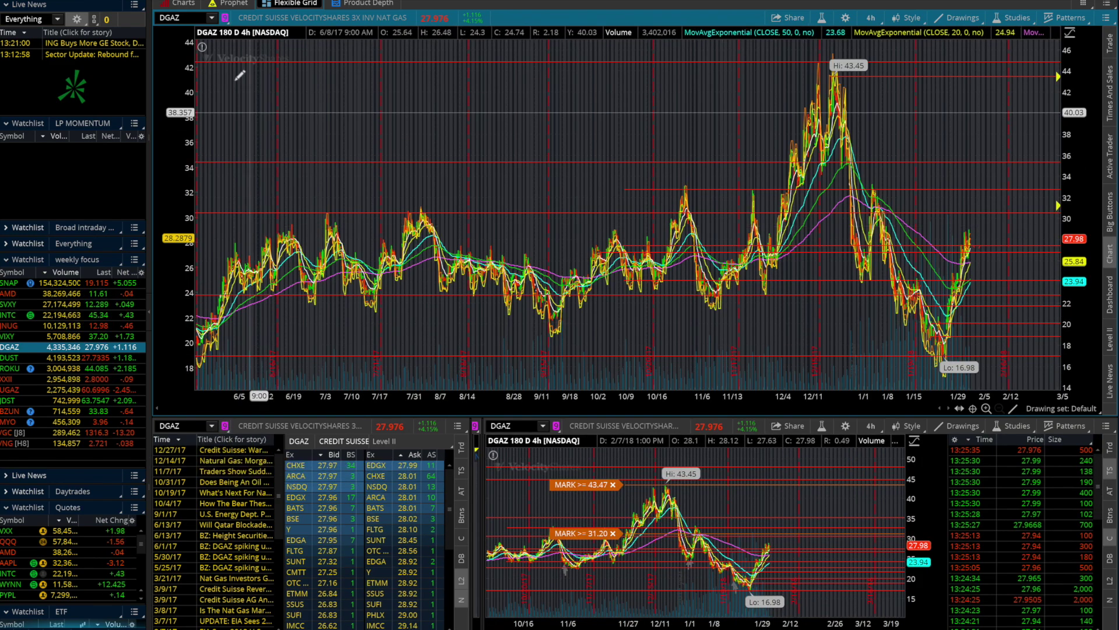
left_click(186, 4)
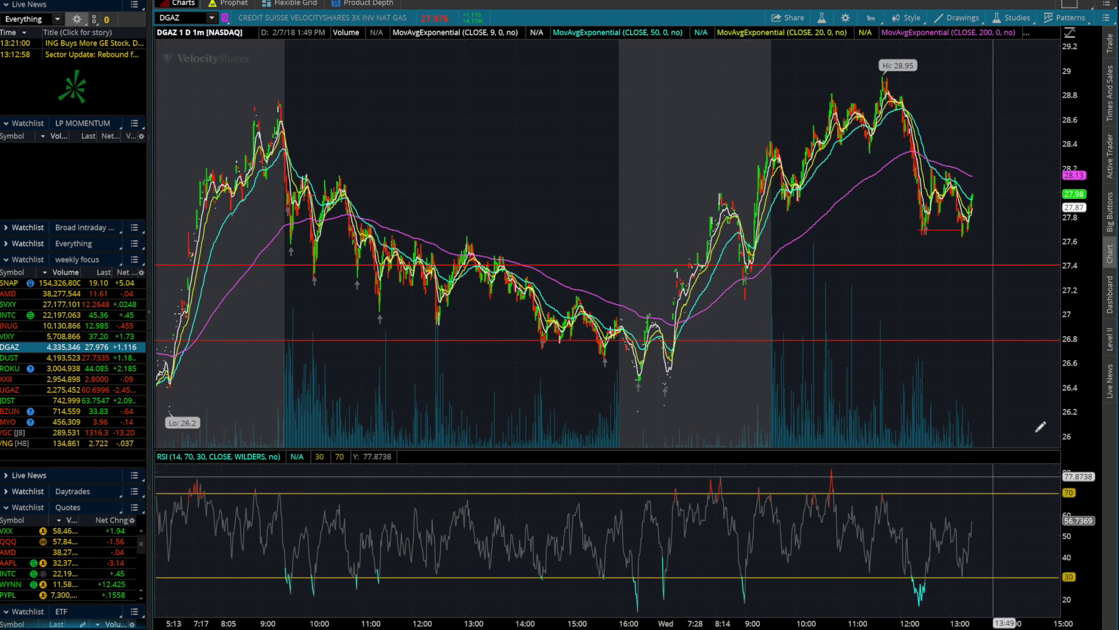
Step: Show live news below the chart and bring up UGAZ, followed by the natural gas futures /NG, with their headlines
left_click(1108, 379)
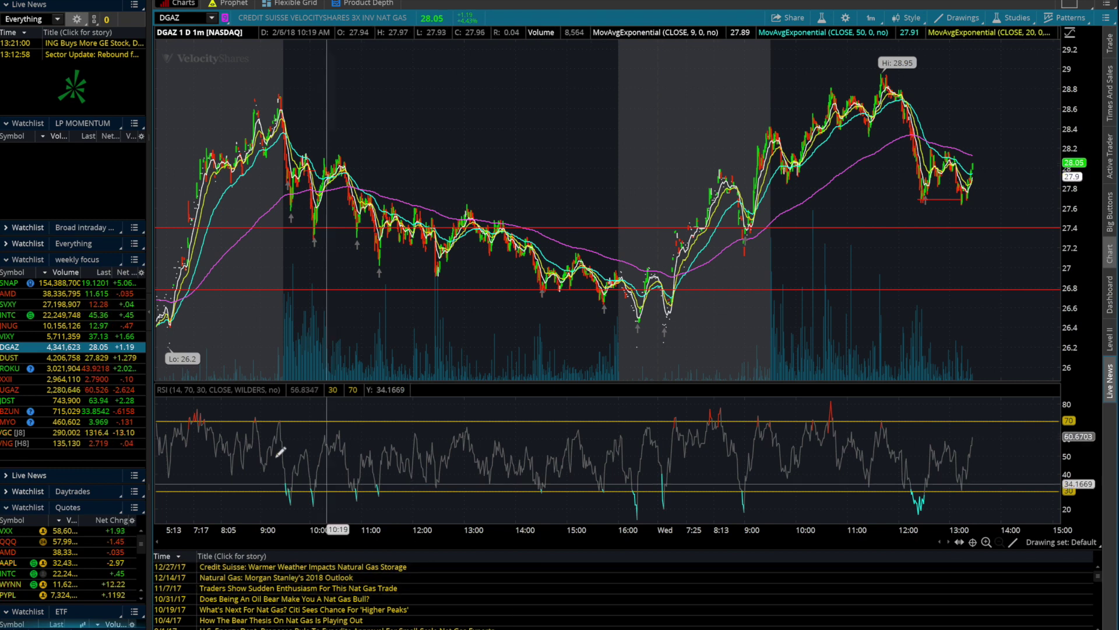
left_click(60, 390)
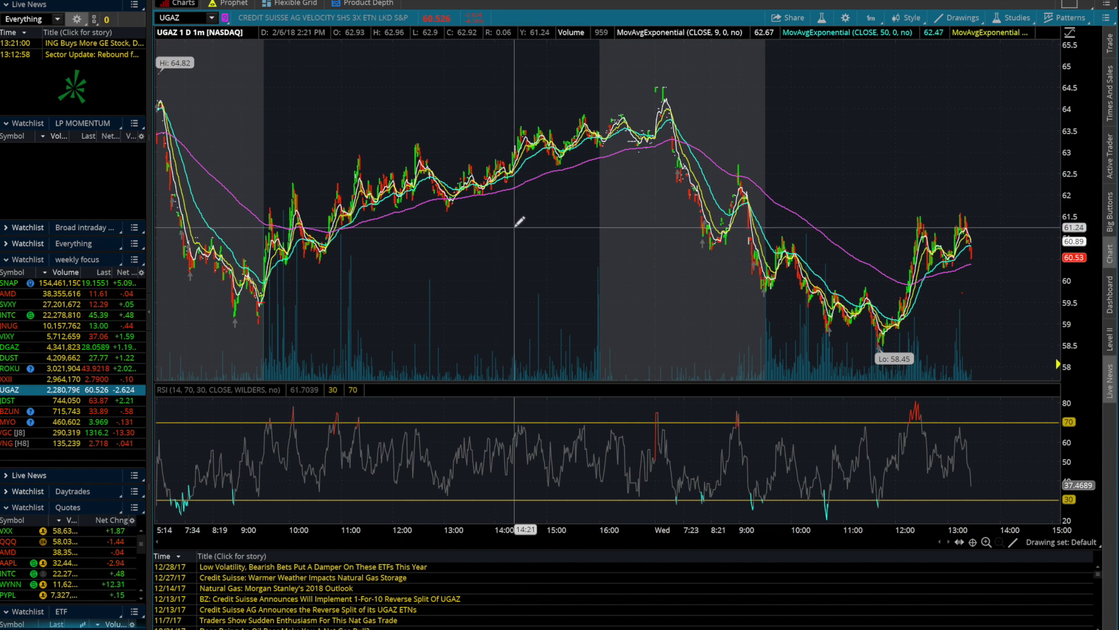
left_click(58, 444)
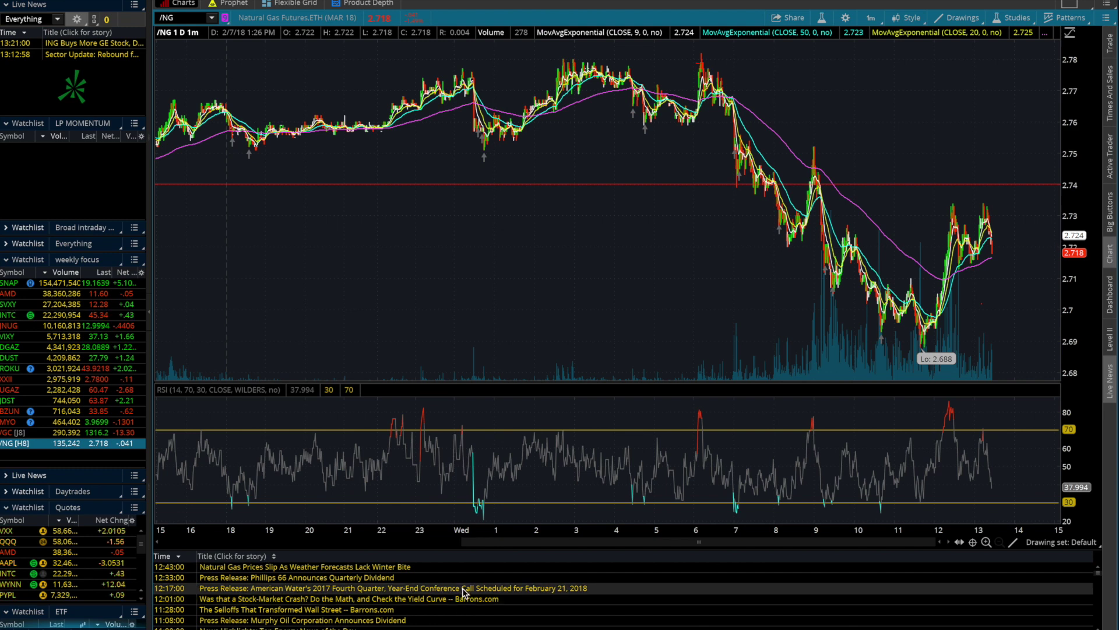
Step: Look through the /NG headlines and open the story "Natural Gas Prices Slip As Weather Forecasts Lack Winter Bite" in its own window
scroll(462, 577, "down", 15)
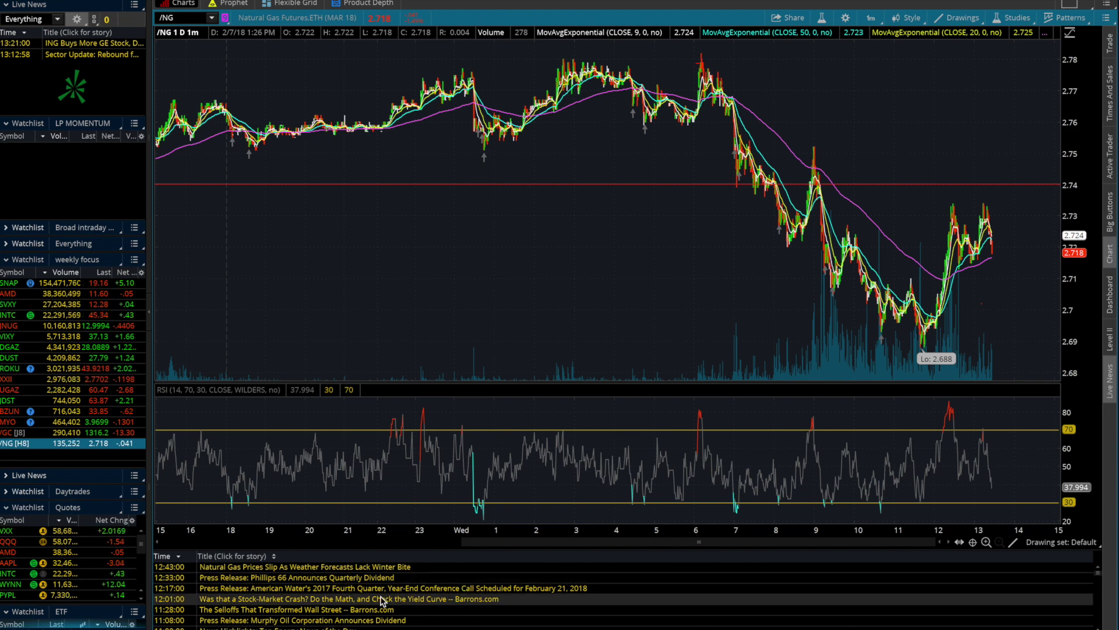
scroll(380, 600, "up", 15)
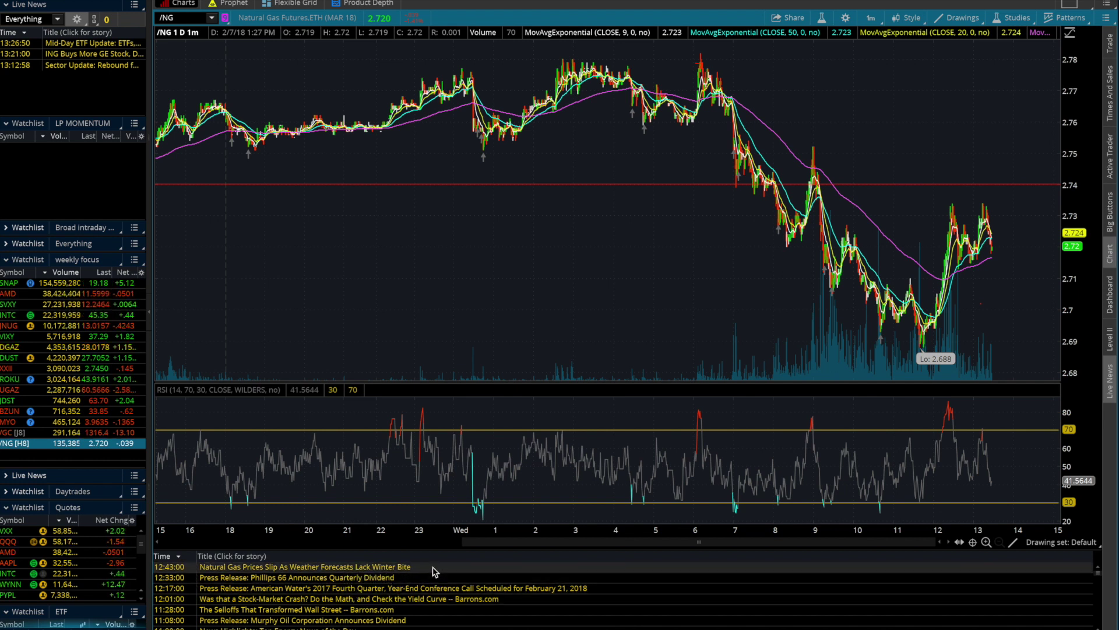
scroll(202, 605, "down", 10)
scroll(203, 605, "up", 10)
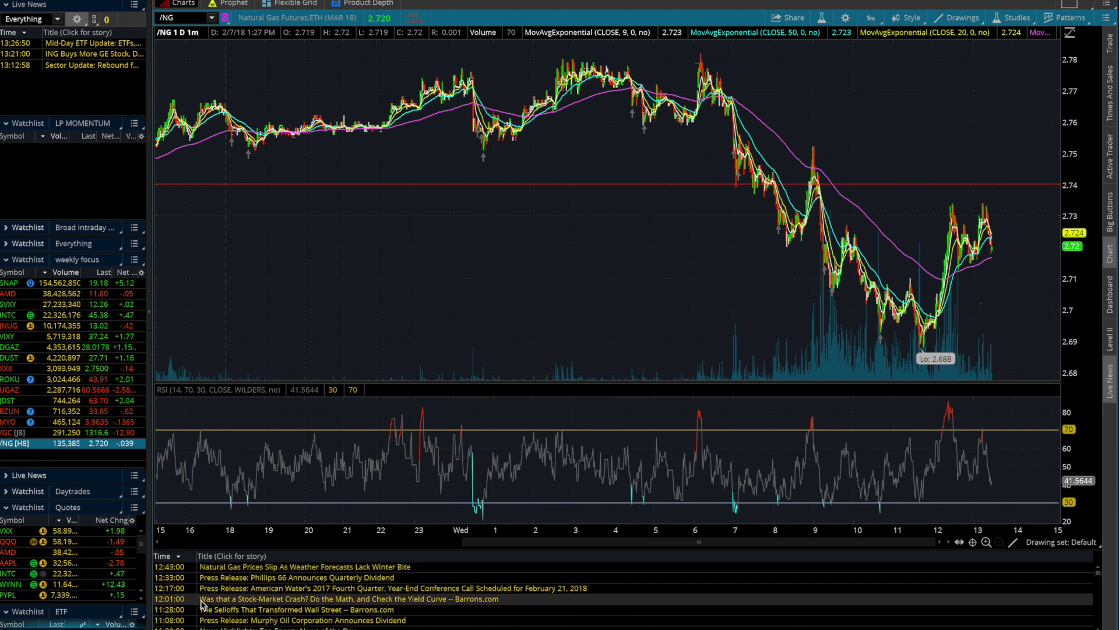
left_click(202, 605)
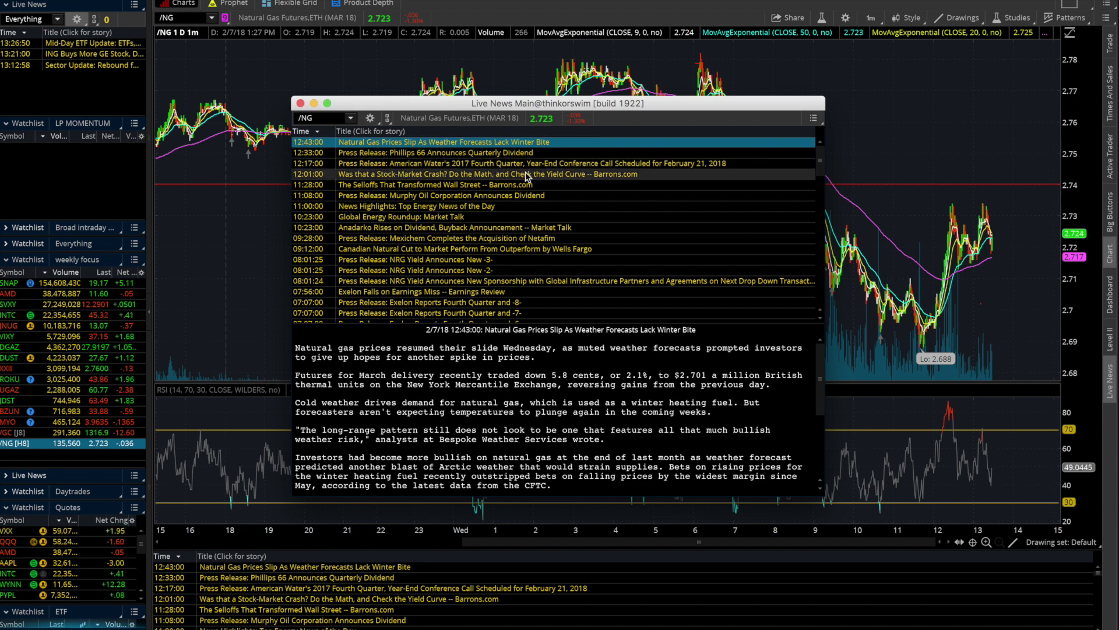
Step: Browse the older /NG headlines, read the natural gas price story and close the news window
scroll(526, 181, "down", 10)
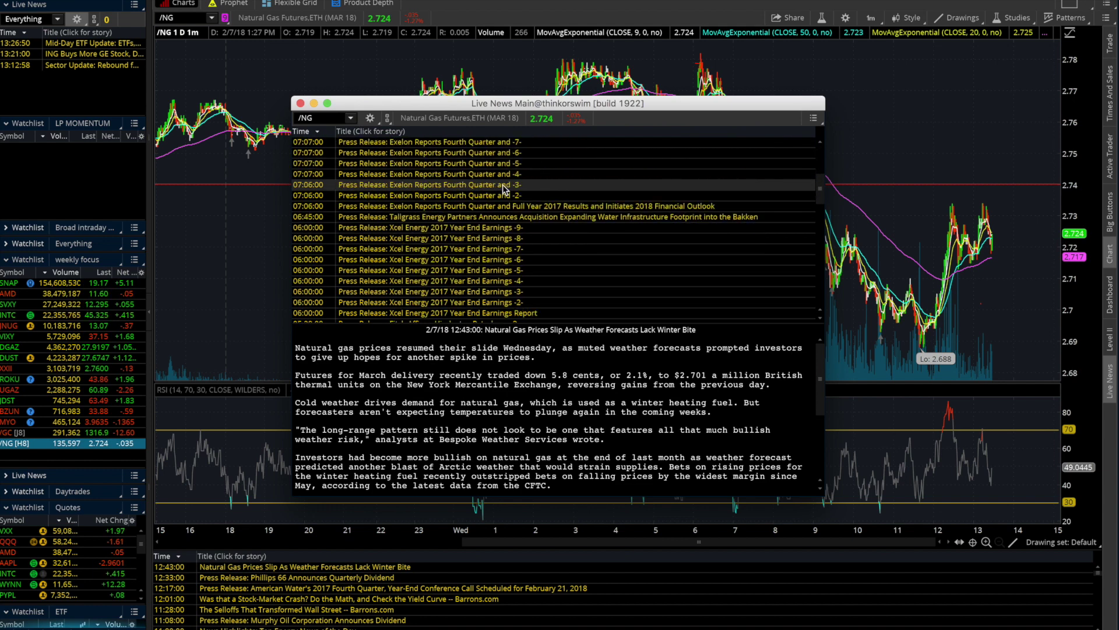
scroll(503, 188, "down", 1)
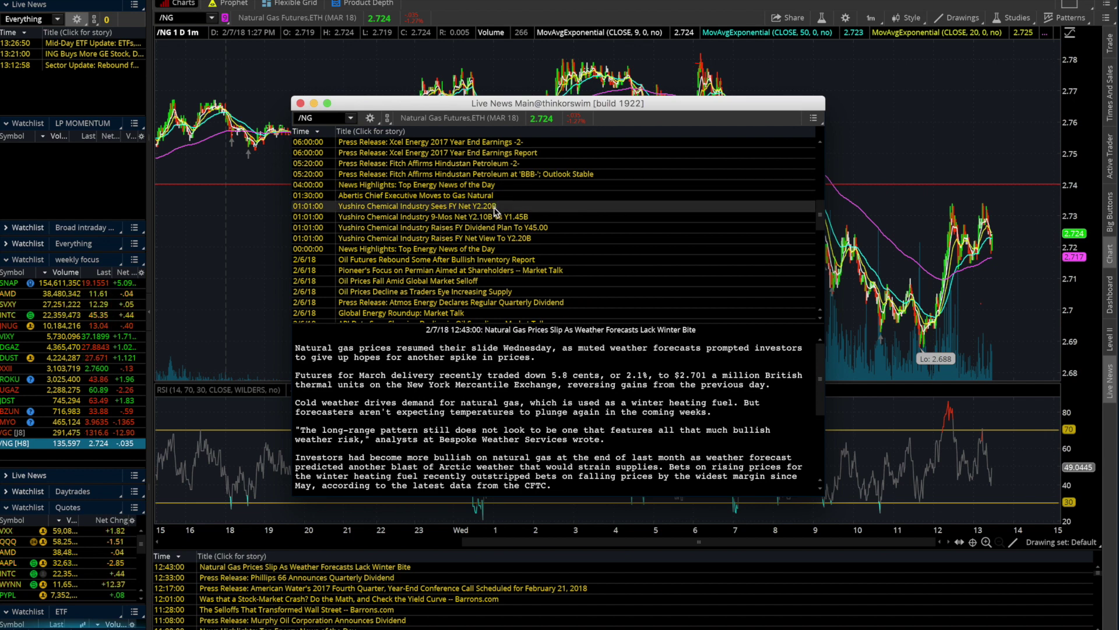
scroll(491, 274, "up", 13)
scroll(491, 274, "down", 8)
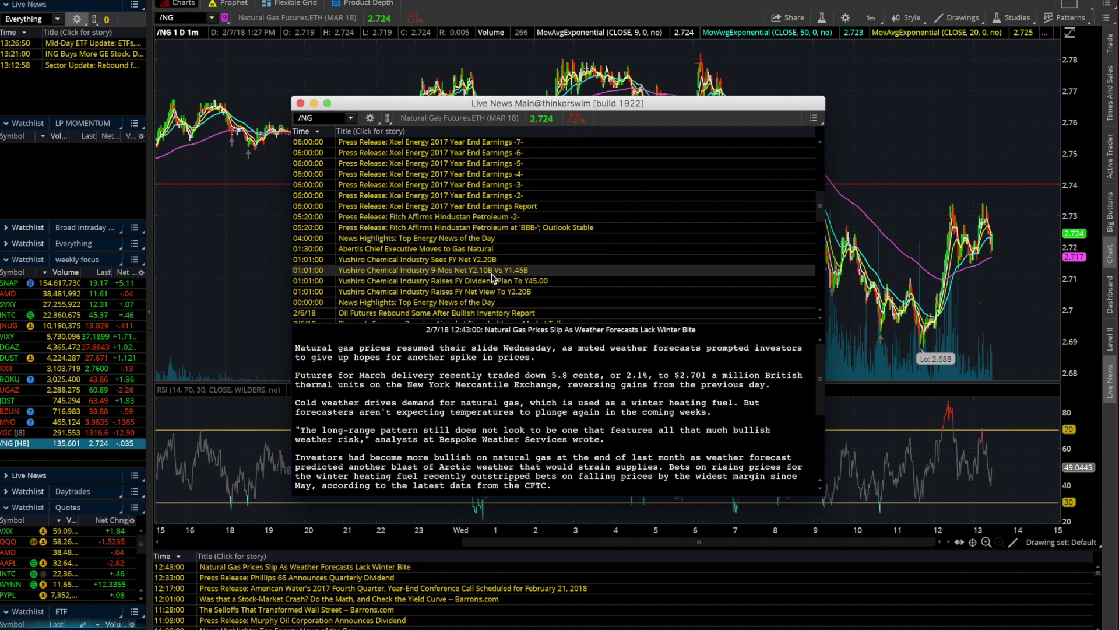
scroll(491, 278, "down", 20)
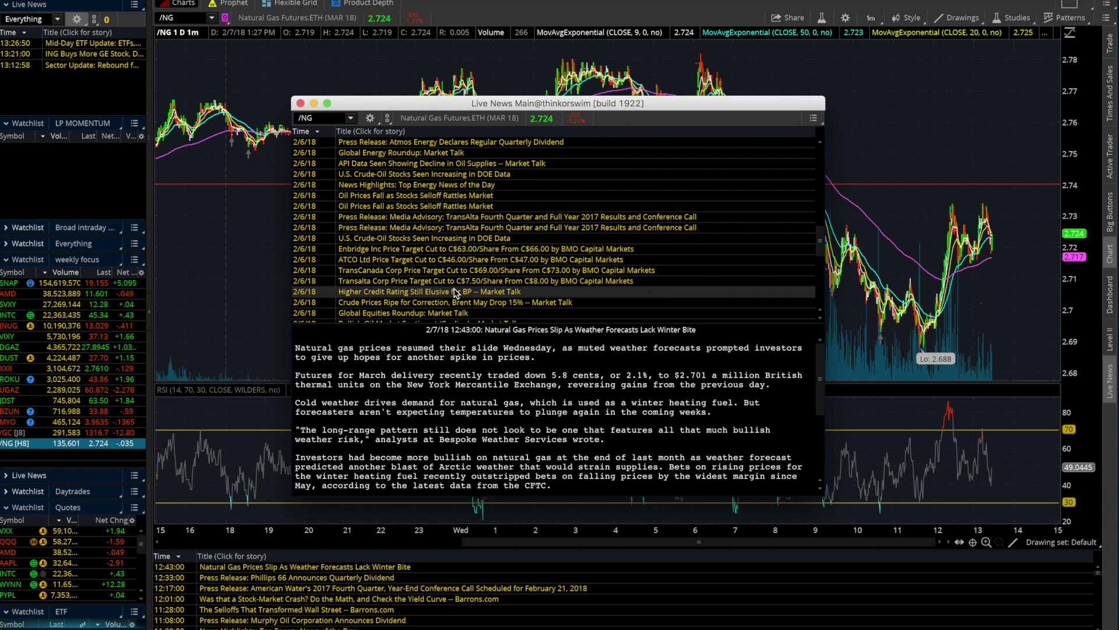
scroll(457, 293, "up", 13)
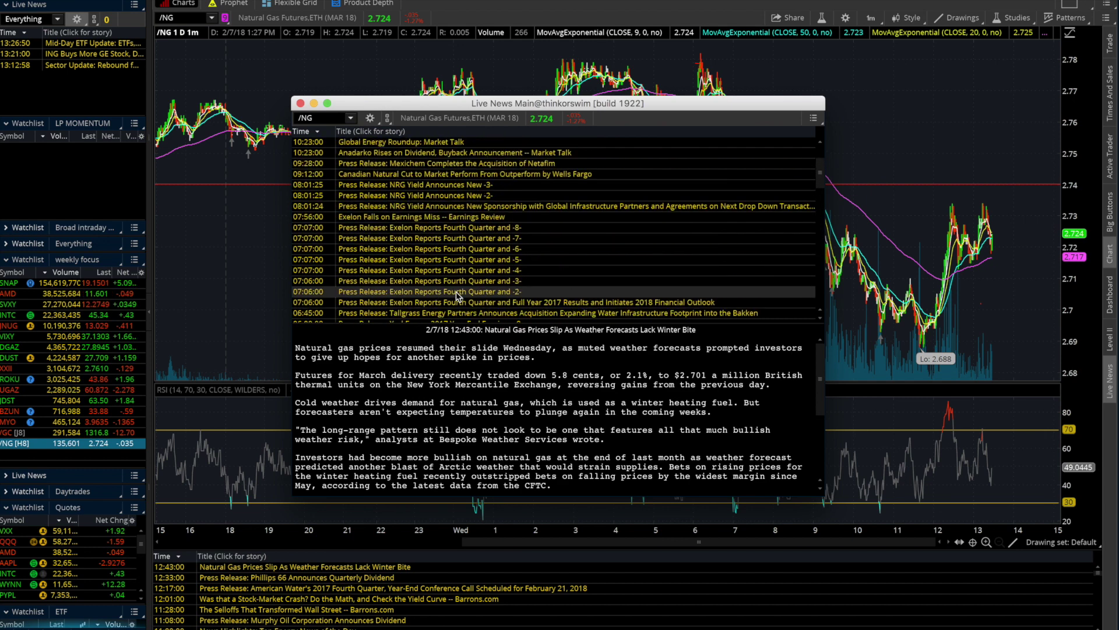
scroll(457, 294, "up", 3)
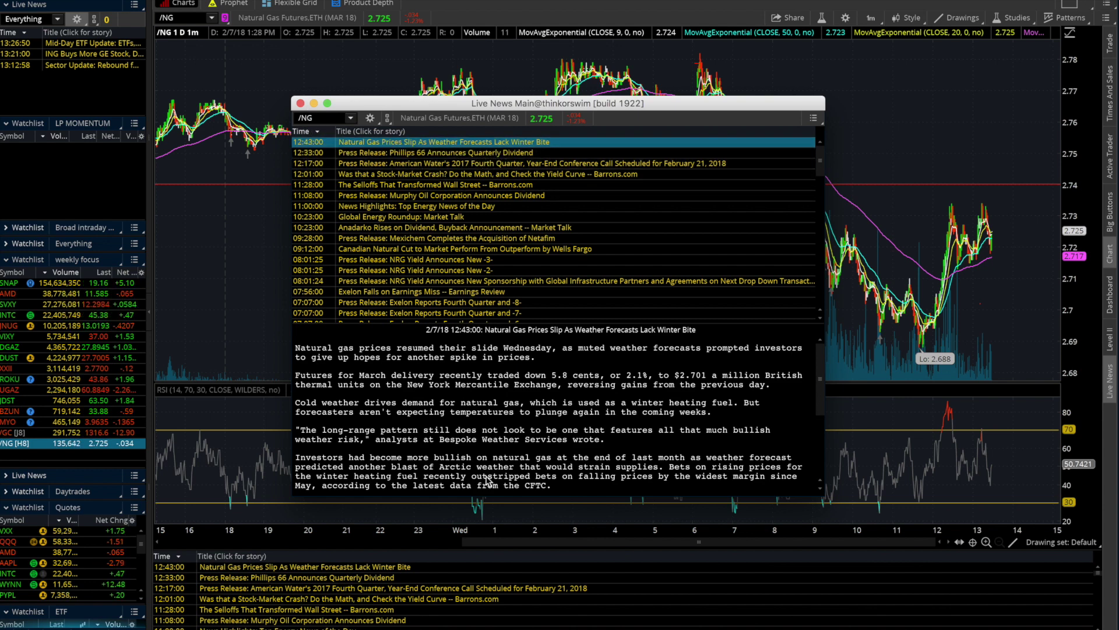
scroll(474, 467, "down", 5)
scroll(473, 467, "up", 5)
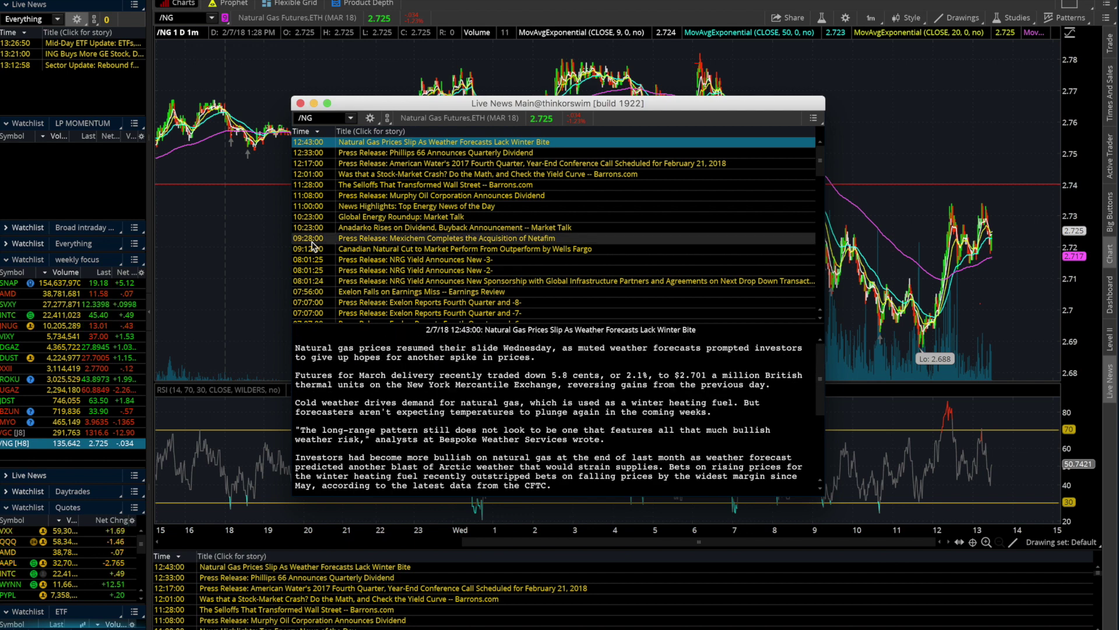
left_click(300, 103)
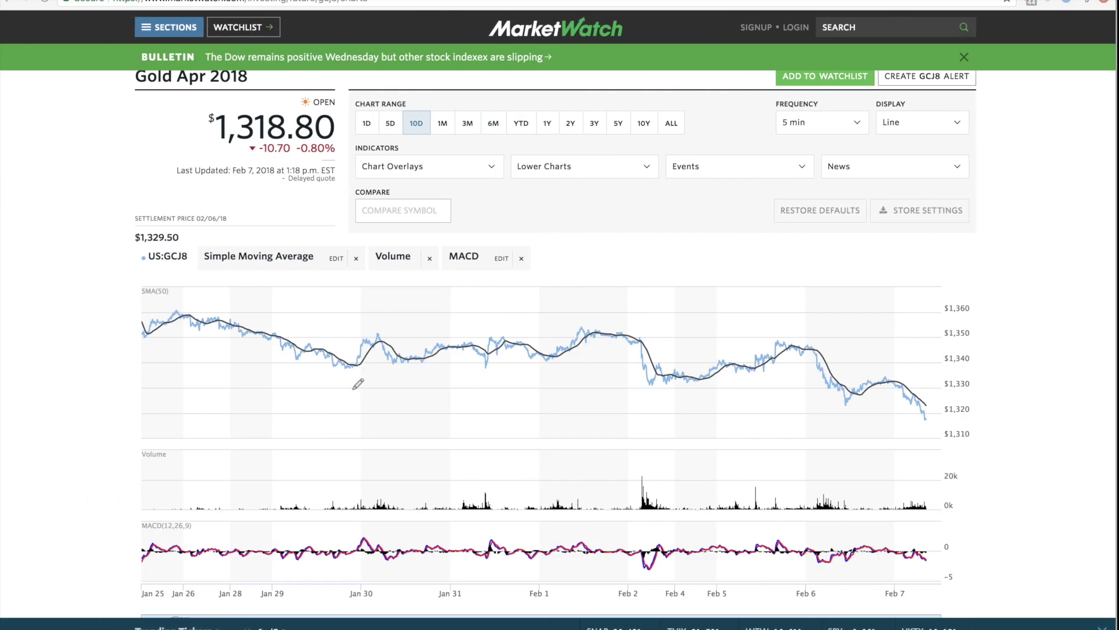
Step: Switch to MarketWatch in the browser and open the Oil quote from the market overview
scroll(156, 193, "up", 3)
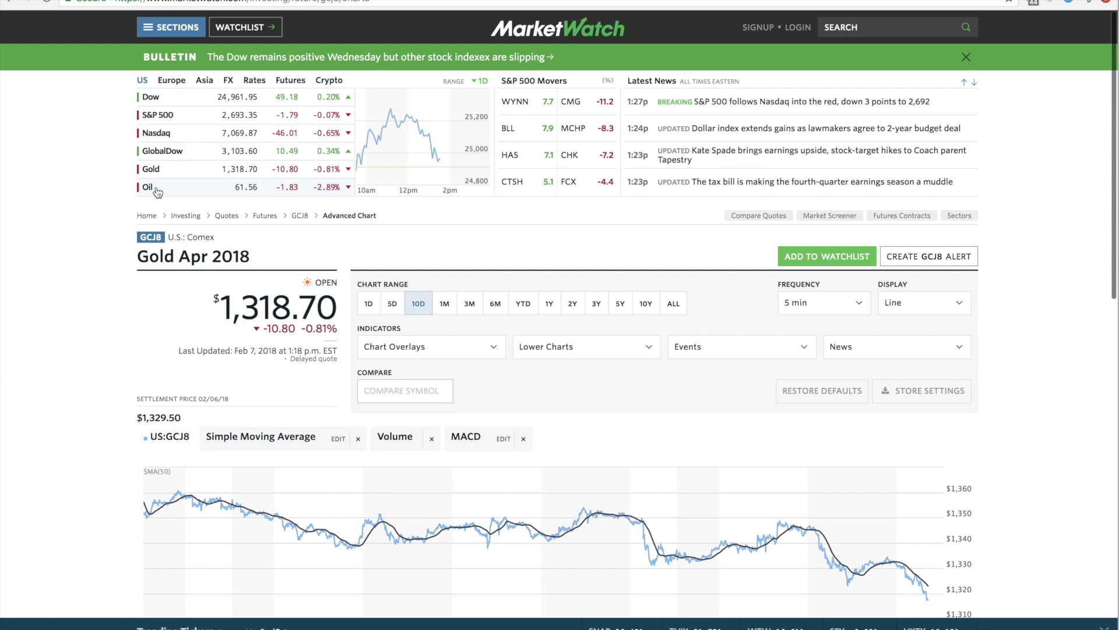
left_click(156, 192)
scroll(258, 258, "down", 4)
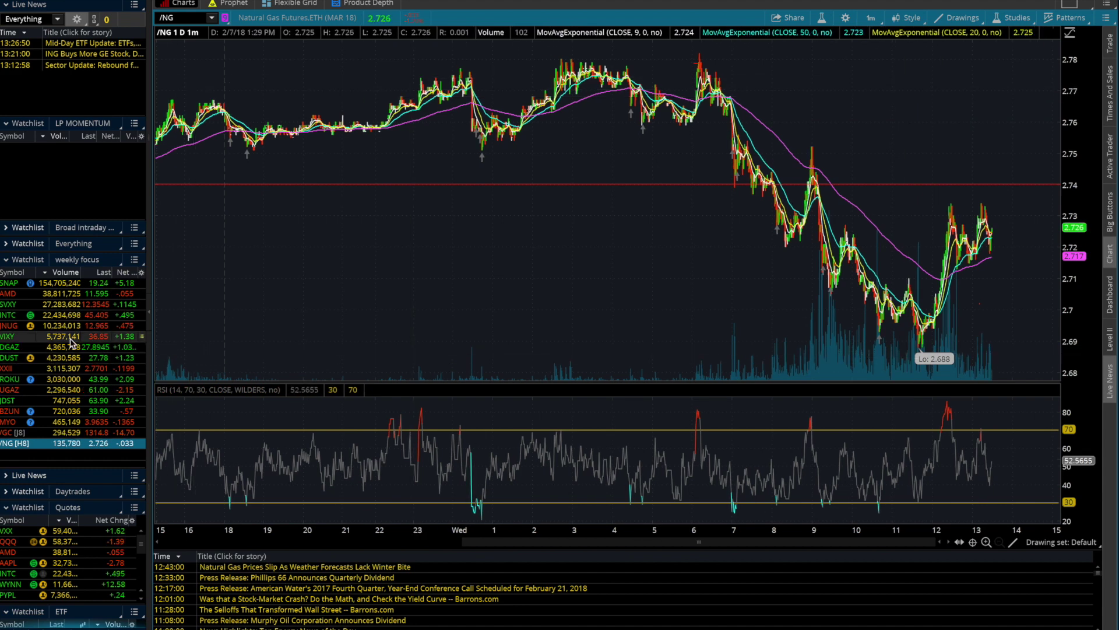
Step: Switch back to thinkorswim, load DGAZ and set its chart to the 180 D : 4h time frame
left_click(143, 347)
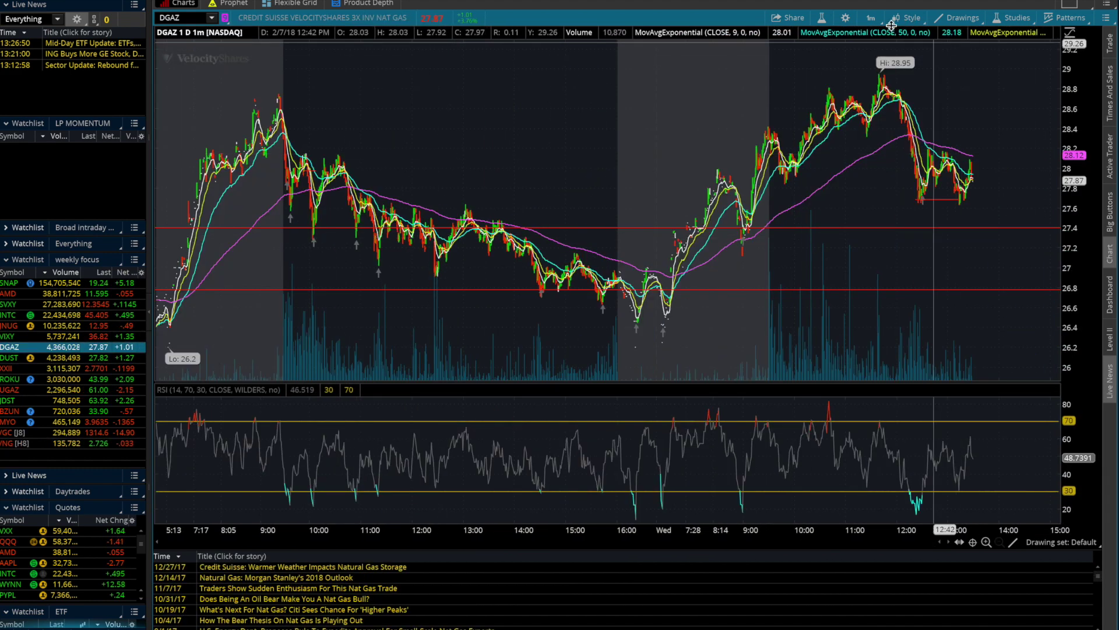
left_click(871, 17)
left_click(869, 169)
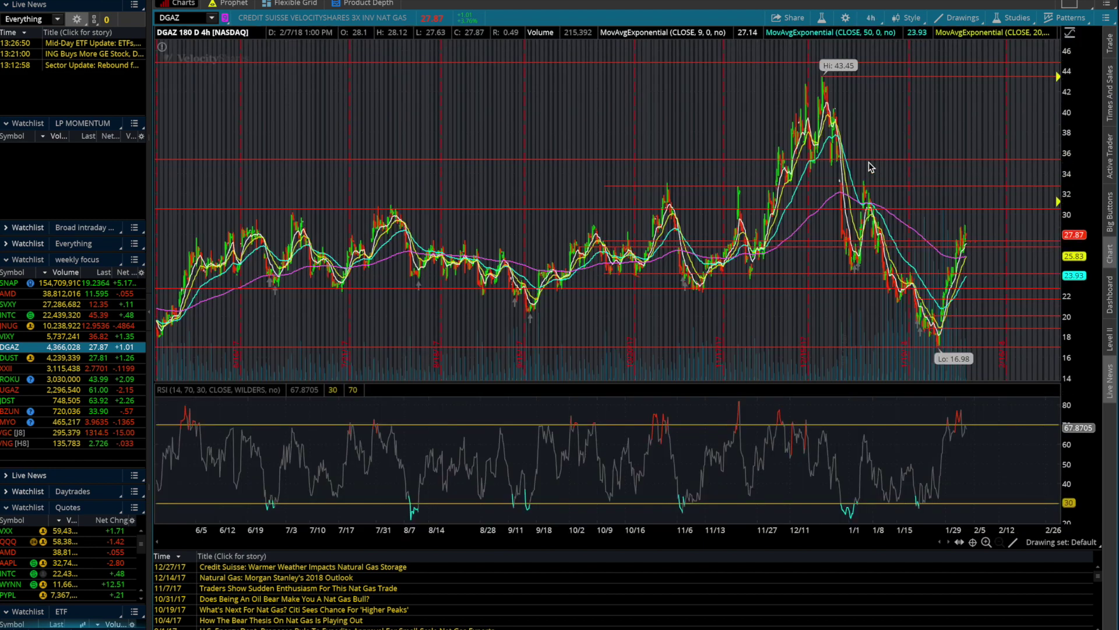
Step: Examine DGAZ's rise from the late-January low up close and return to the full 180-day view
mouse_move(970, 235)
left_mouse_down()
mouse_move(989, 48)
mouse_move(1004, 61)
mouse_move(991, 66)
mouse_move(1002, 69)
mouse_move(957, 331)
mouse_move(974, 233)
left_mouse_up()
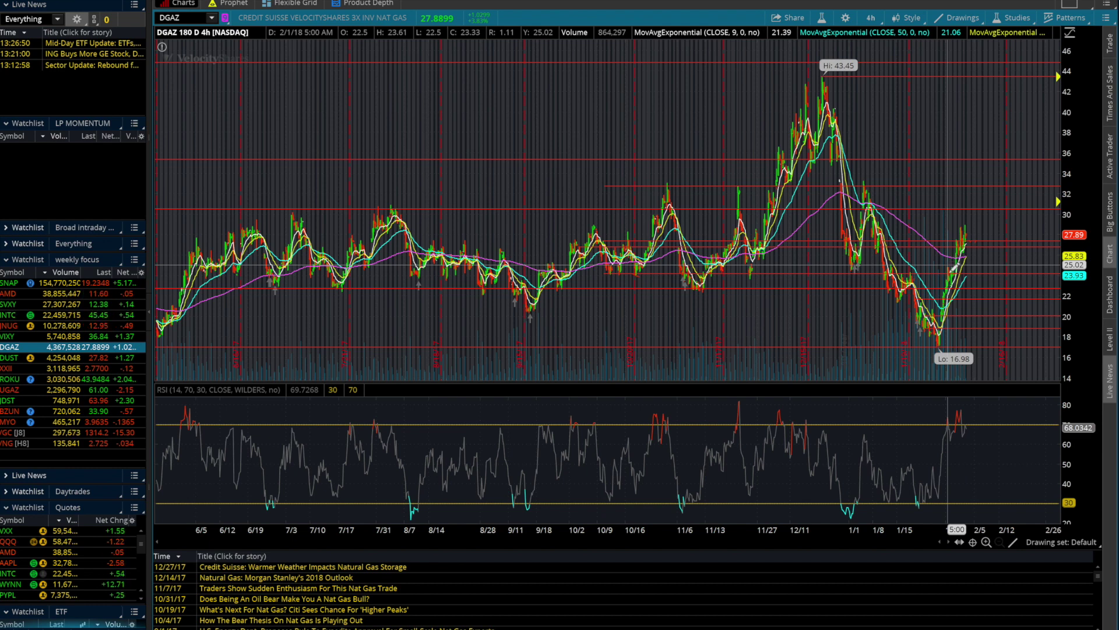
scroll(1047, 325, "up", 5)
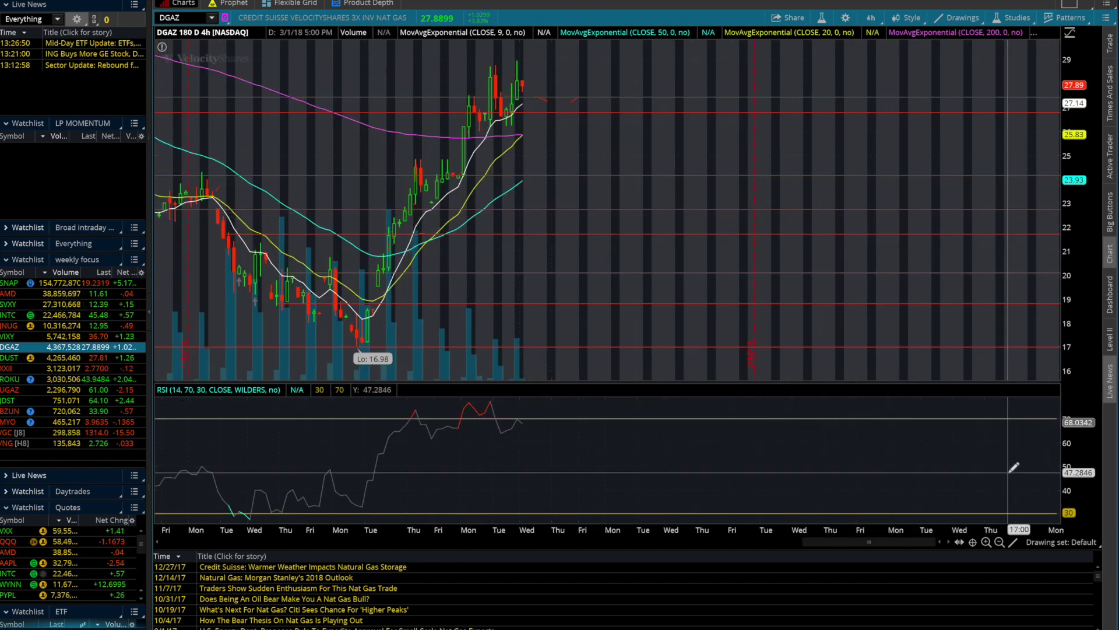
left_click(1000, 542)
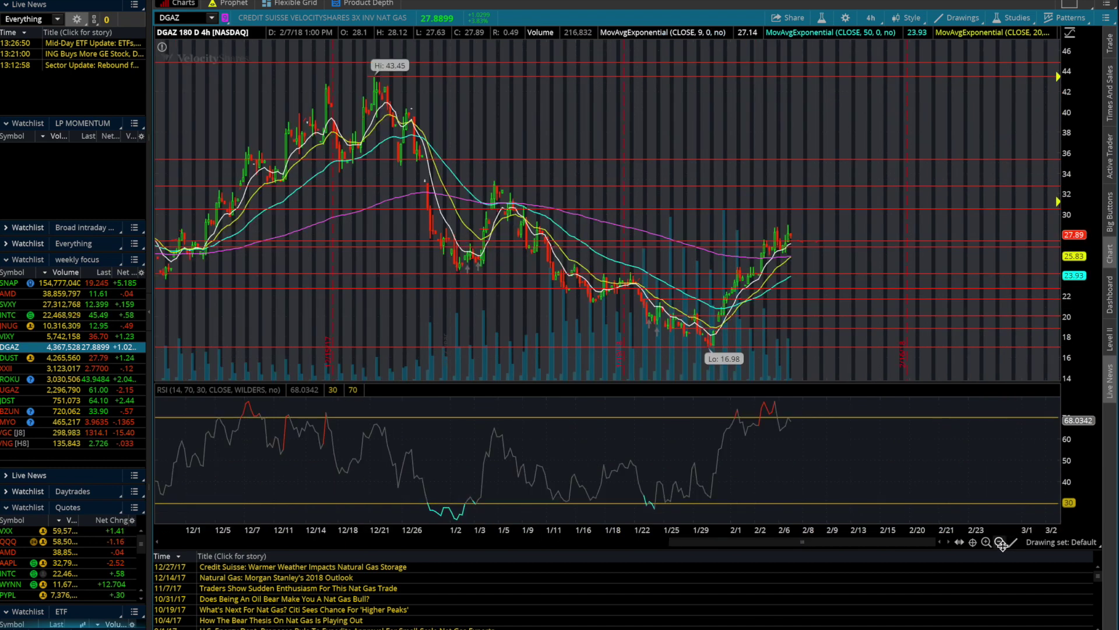
left_click(1001, 544)
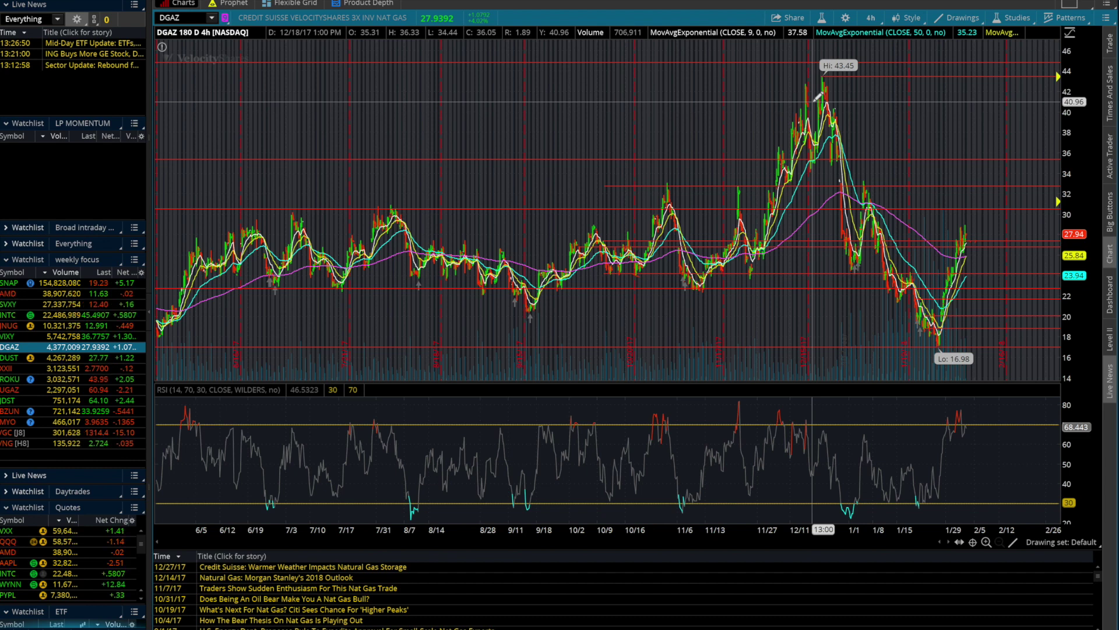
Step: Measure the potential DGAZ move from the latest candle up to the resistance line just above 30, leaving no line drawn
left_click_drag(801, 88, 1079, 204)
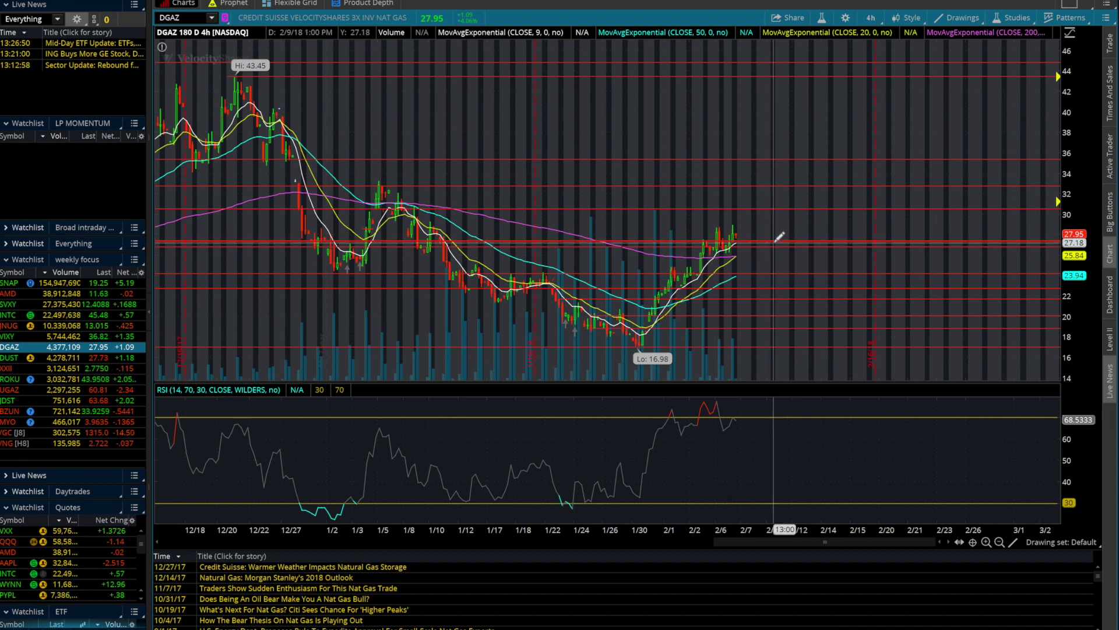
left_click(737, 239)
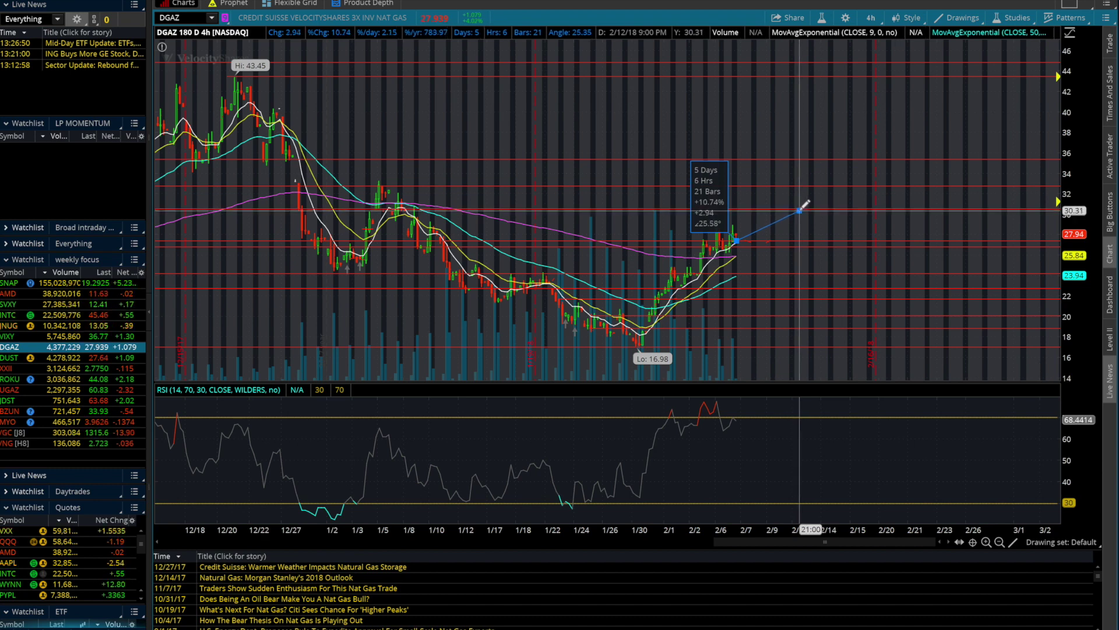
key("Escape")
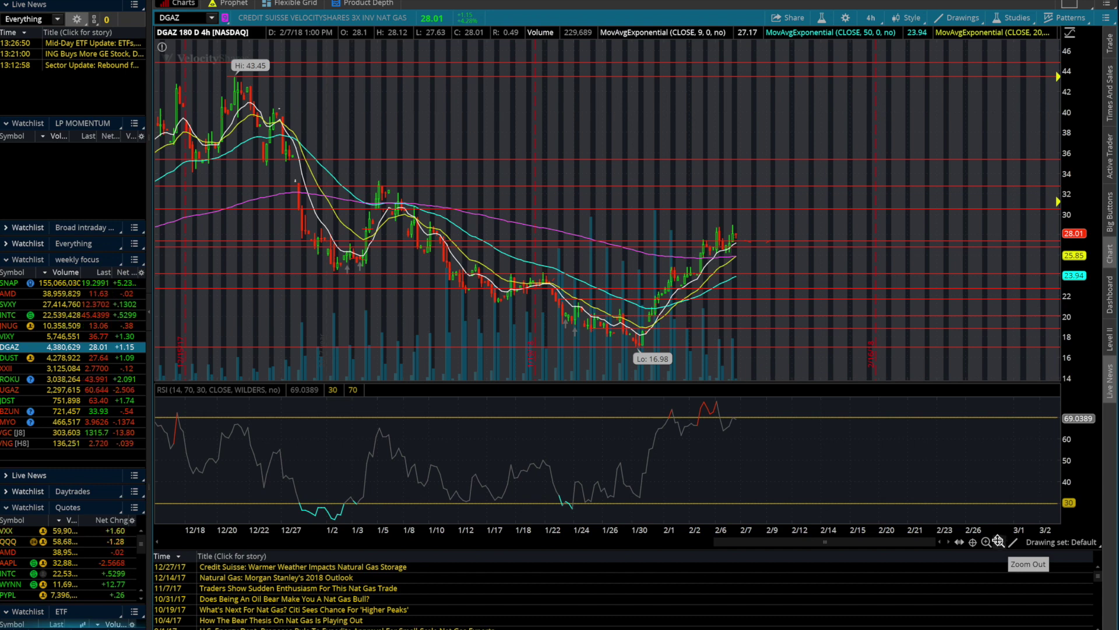
left_click(998, 541)
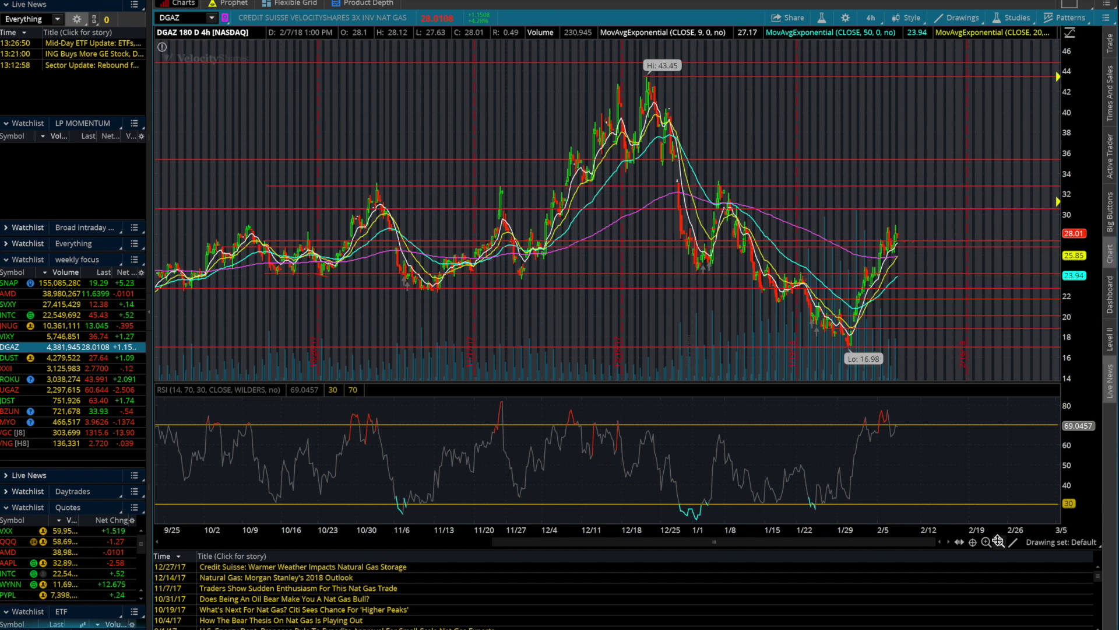